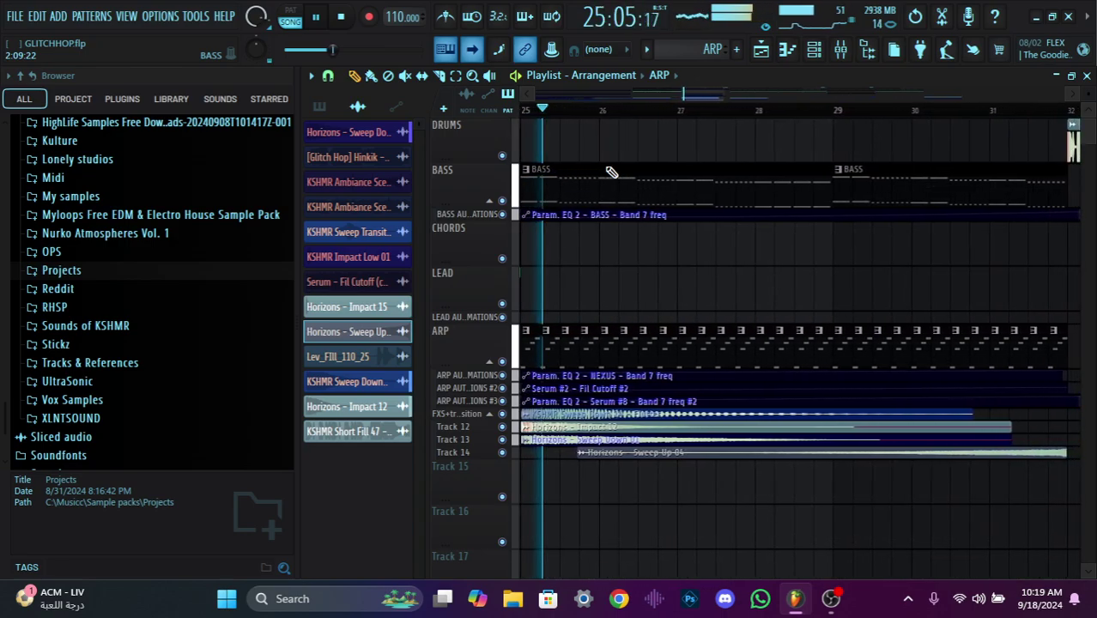
Look over the instrument channels in the channel rack and the mixer tracks during song playback, and stop the song
click(813, 49)
click(526, 97)
click(475, 180)
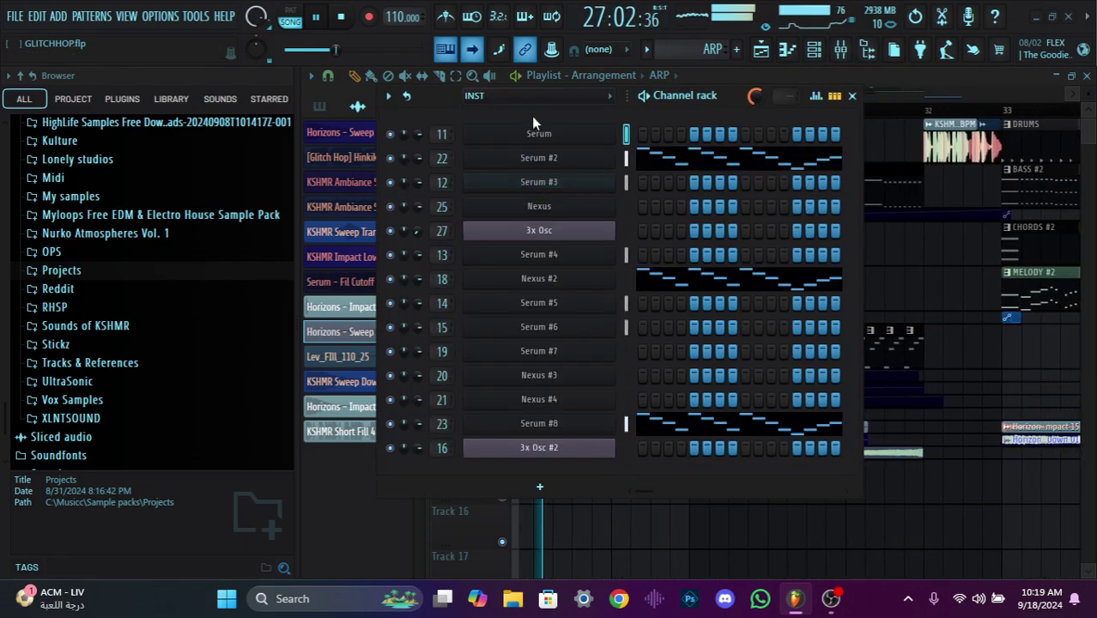
click(852, 95)
click(840, 50)
scroll(203, 197, up, 8)
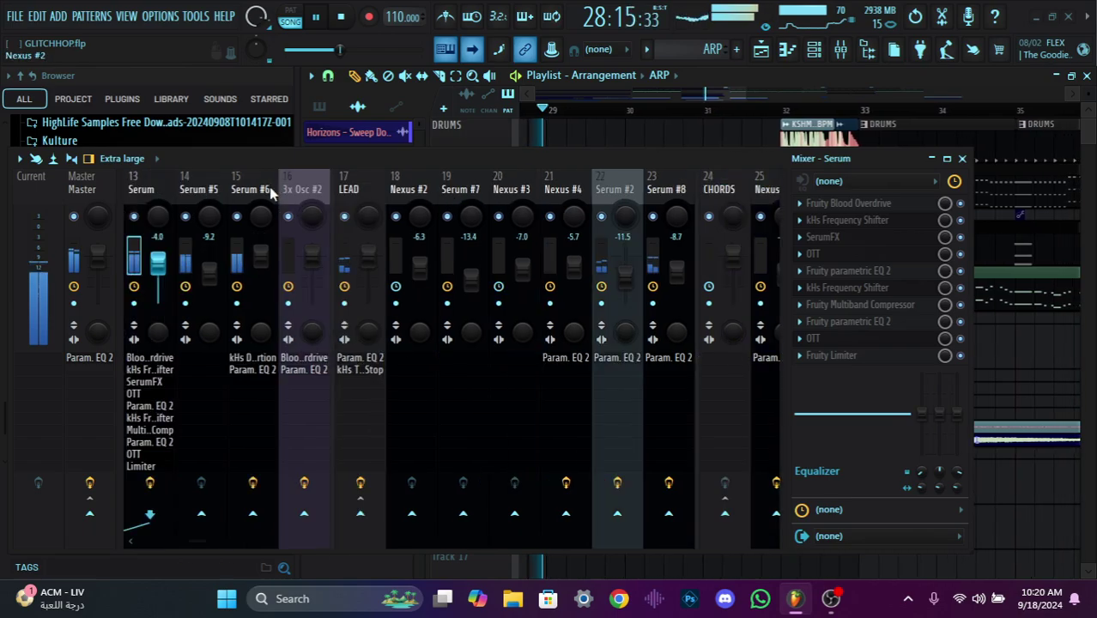
scroll(202, 198, down, 10)
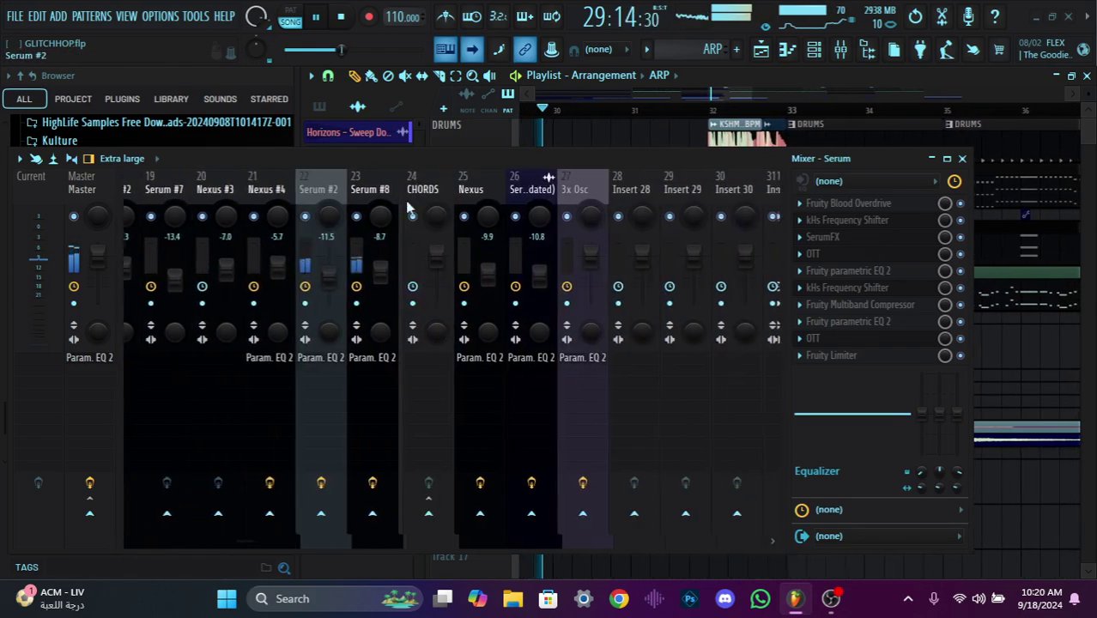
click(964, 159)
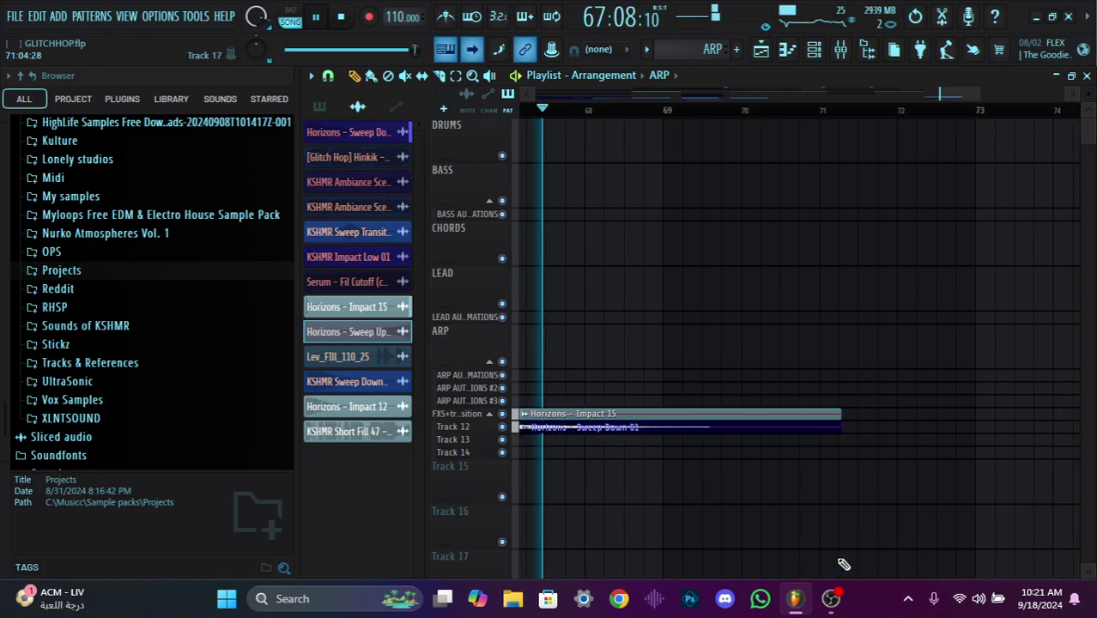
key(space)
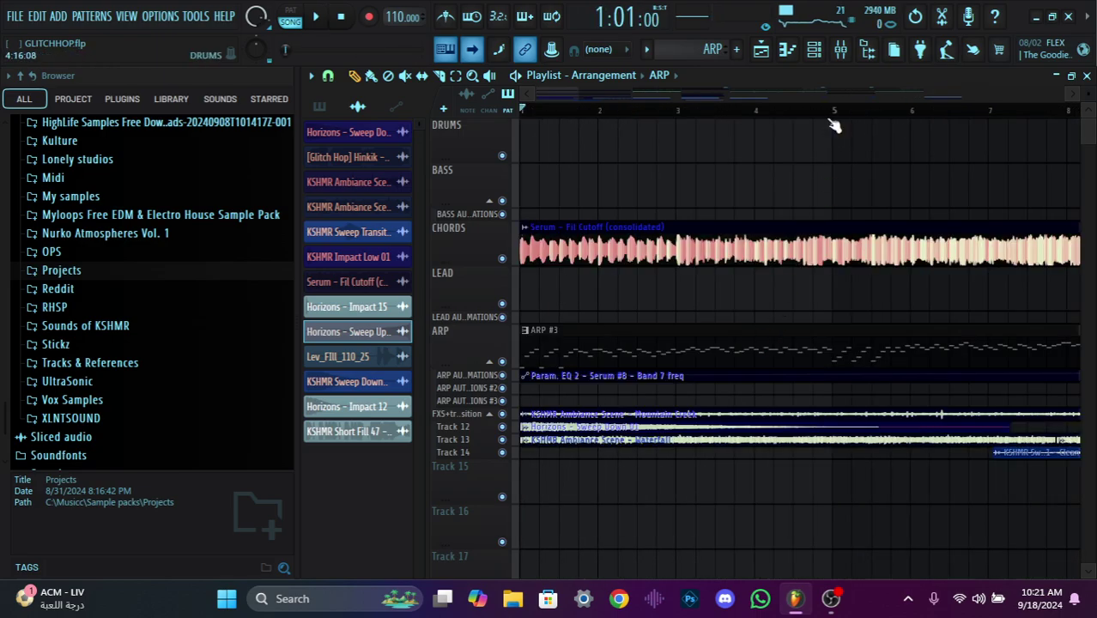
Solo the Serum #2 channel and play the ARP pattern in pattern mode
click(815, 51)
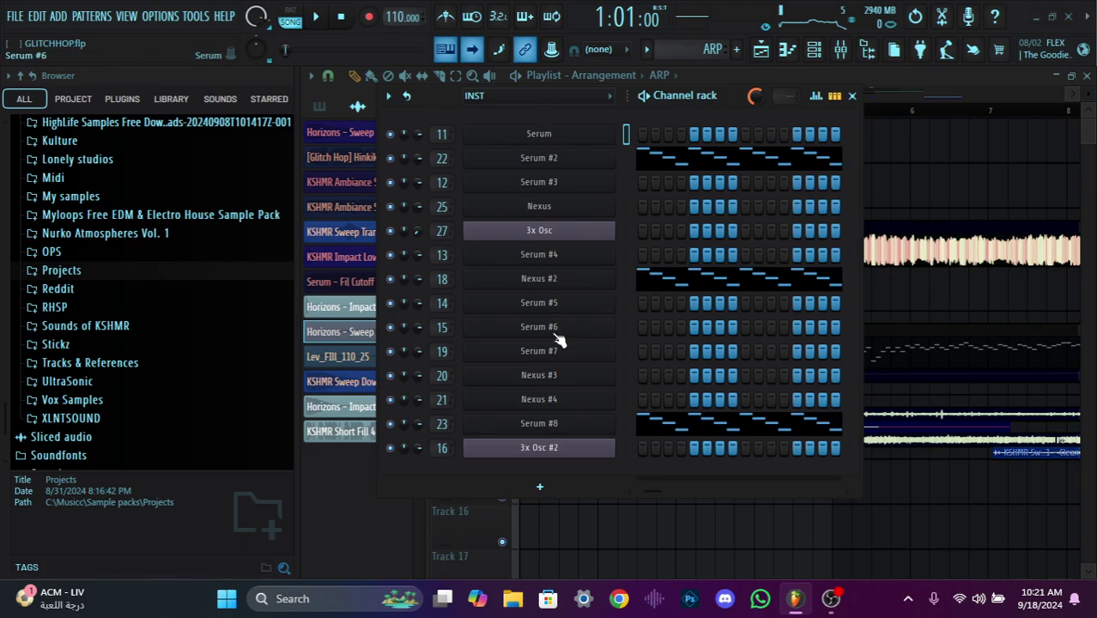
click(562, 137)
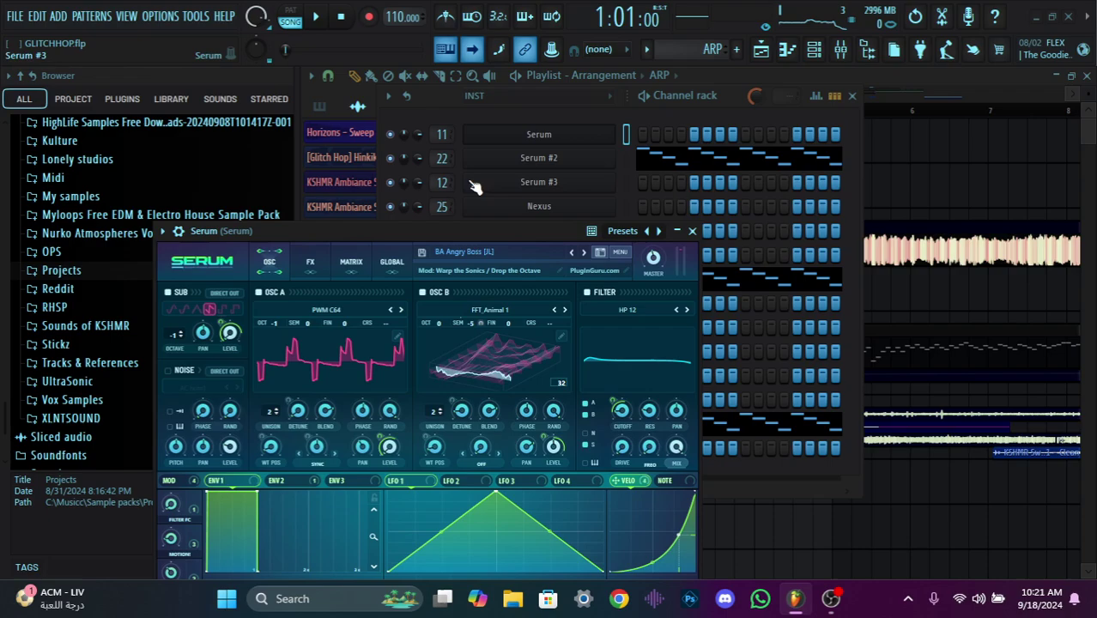
click(392, 165)
key(l)
key(space)
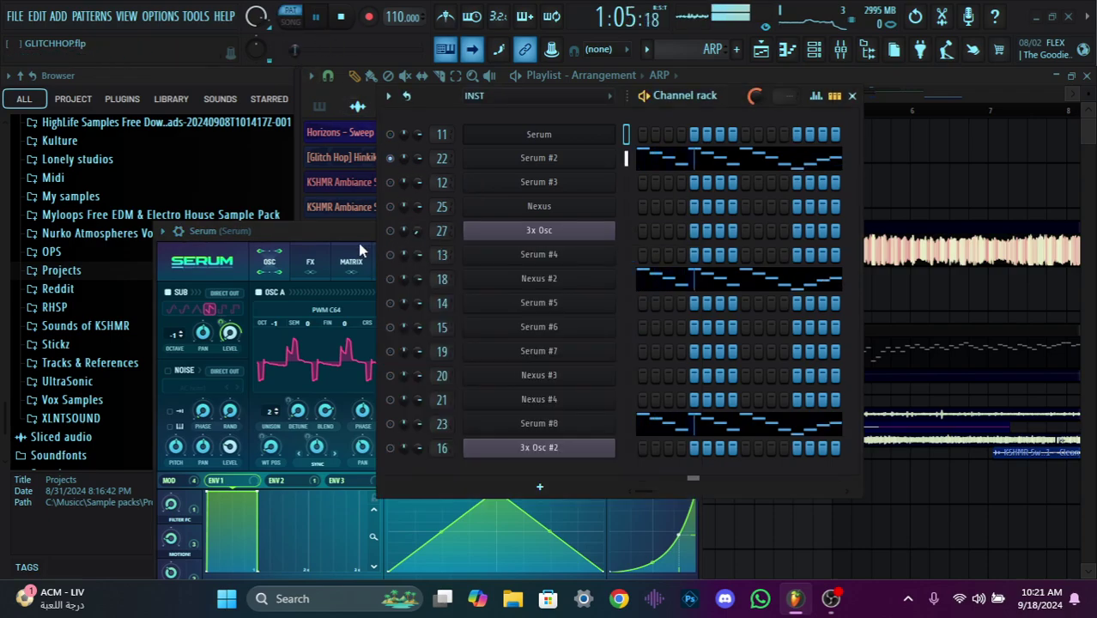
Move the channel rack aside, stop playback and view the Serum #2 synth's preset and settings
click(337, 229)
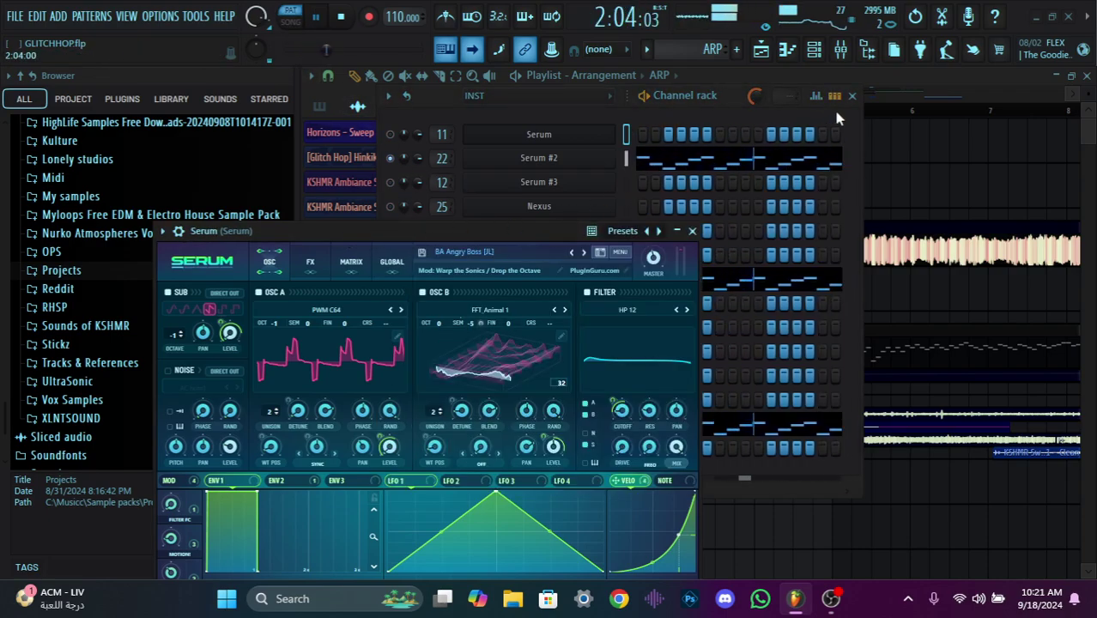
click(674, 99)
drag(674, 100, 729, 76)
key(space)
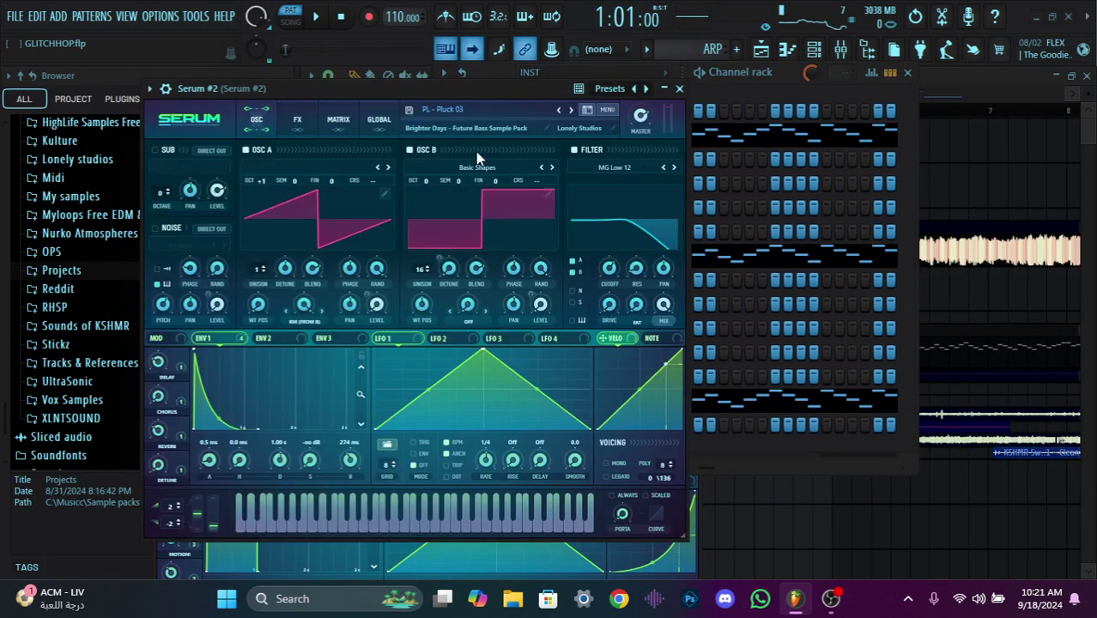
click(678, 88)
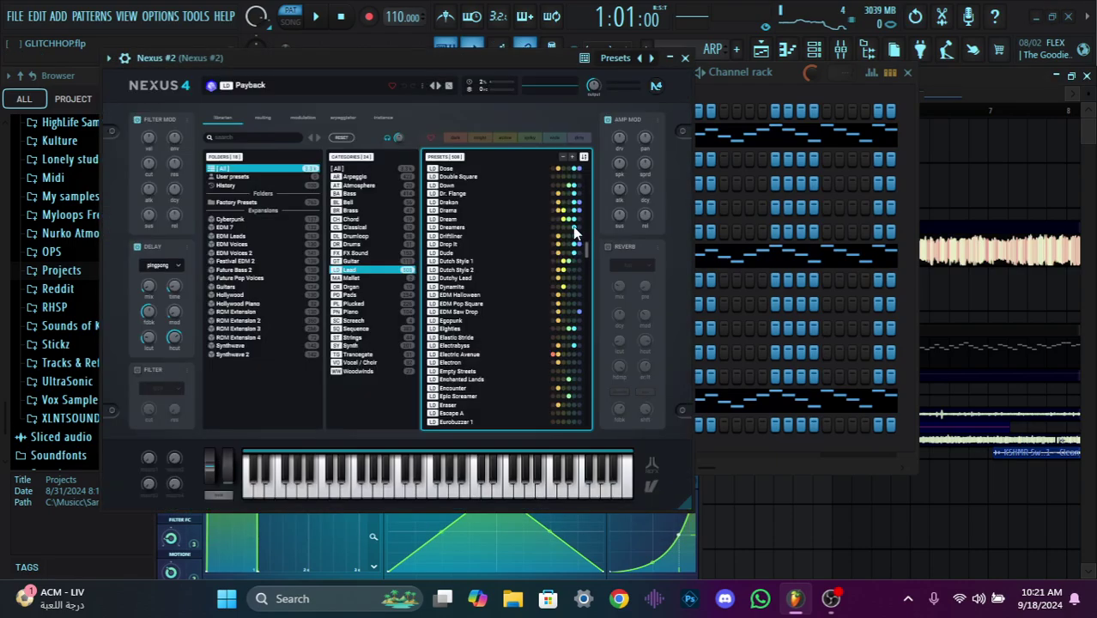
Locate the Payback preset among the Lead presets of Nexus #2, and close the plugin
click(348, 270)
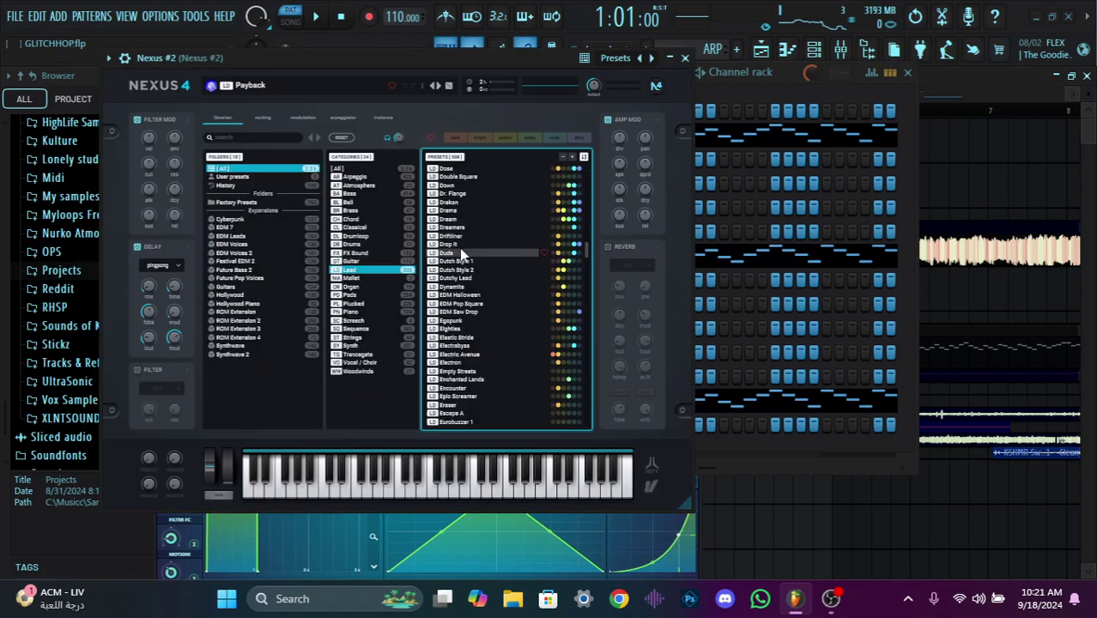
scroll(463, 253, down, 10)
scroll(472, 266, down, 8)
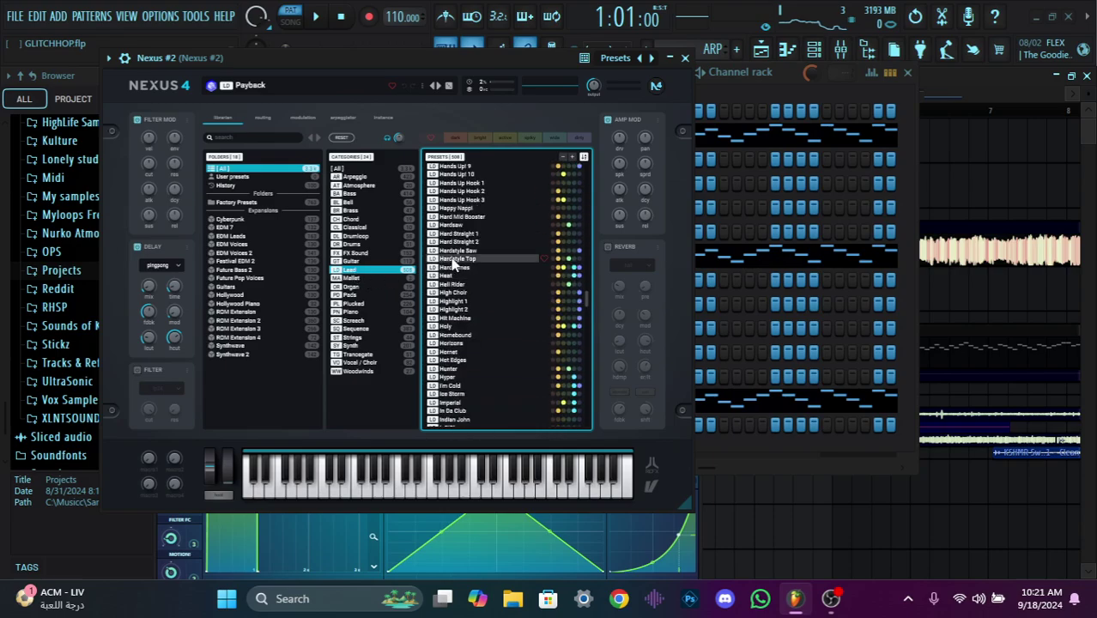
scroll(496, 285, down, 15)
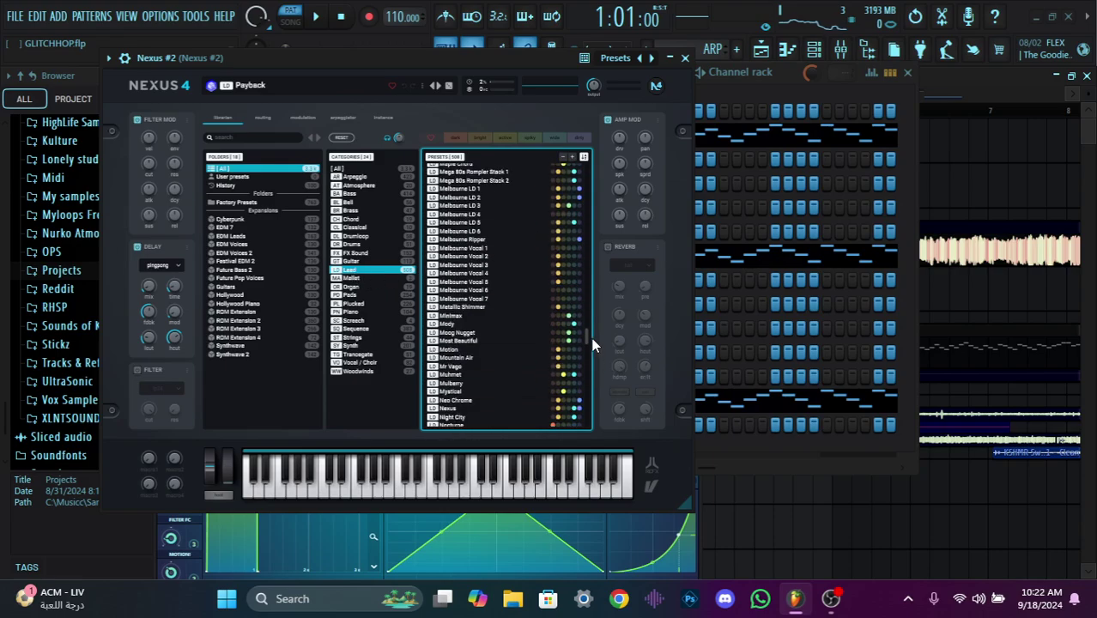
mouse_move(588, 340)
mouse_down()
mouse_move(585, 366)
mouse_move(587, 353)
mouse_up()
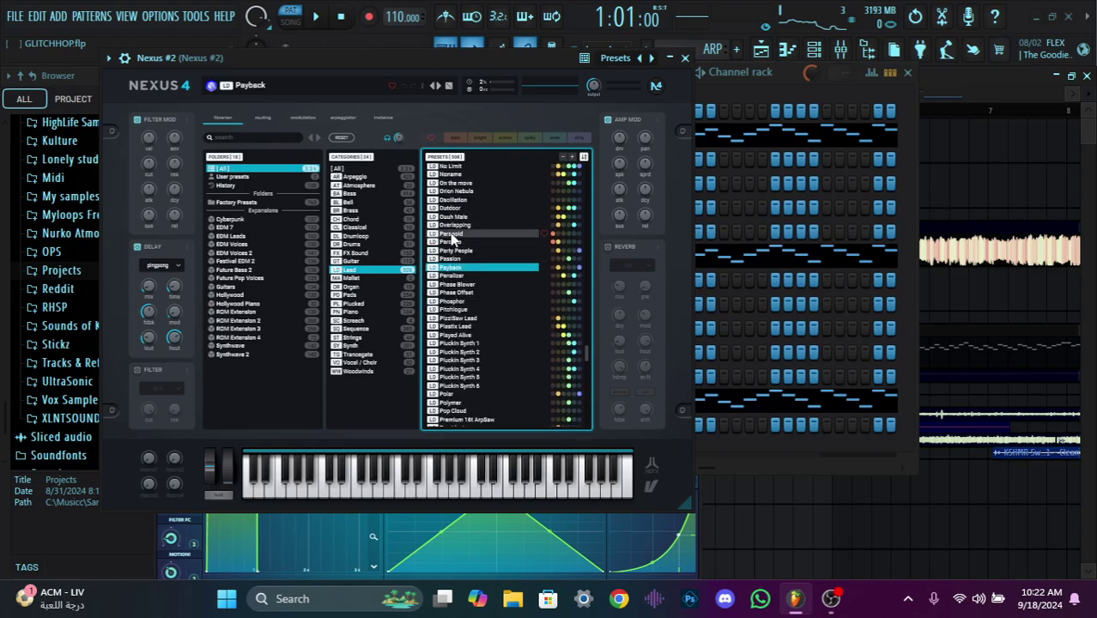
click(686, 60)
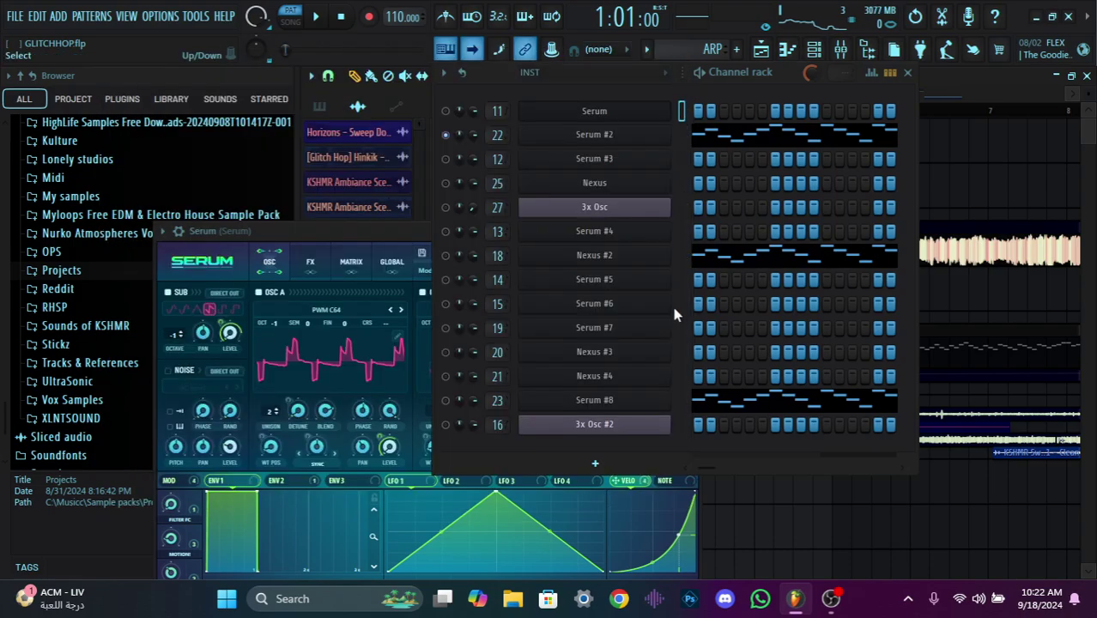
View the Serum #8 synth's preset and audition the ARP pattern with only that channel sounding
click(606, 399)
click(736, 82)
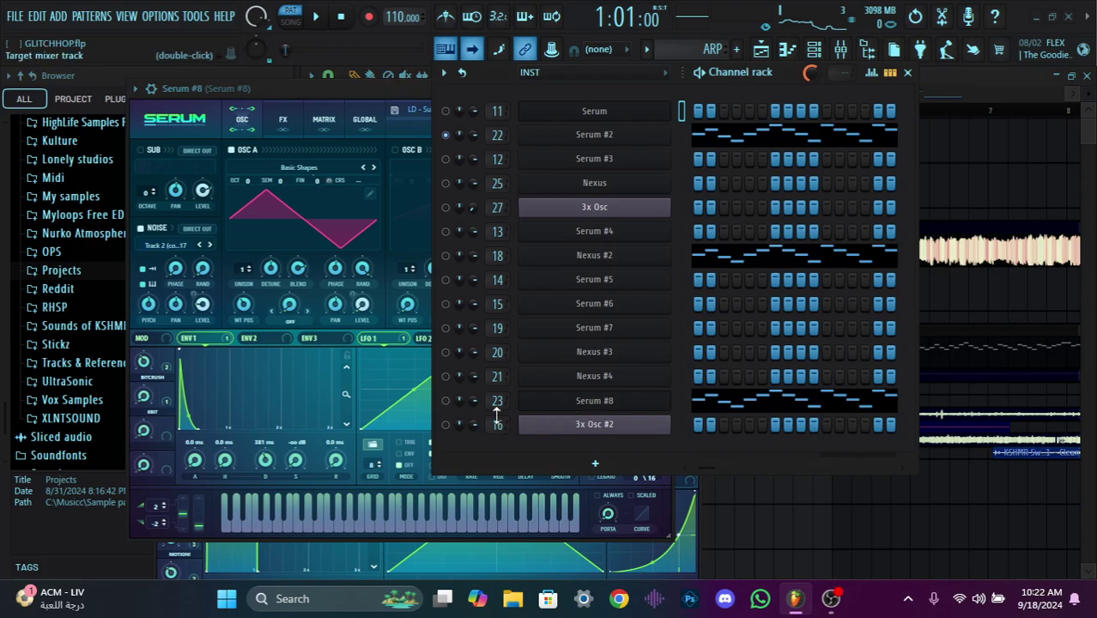
click(313, 84)
key(space)
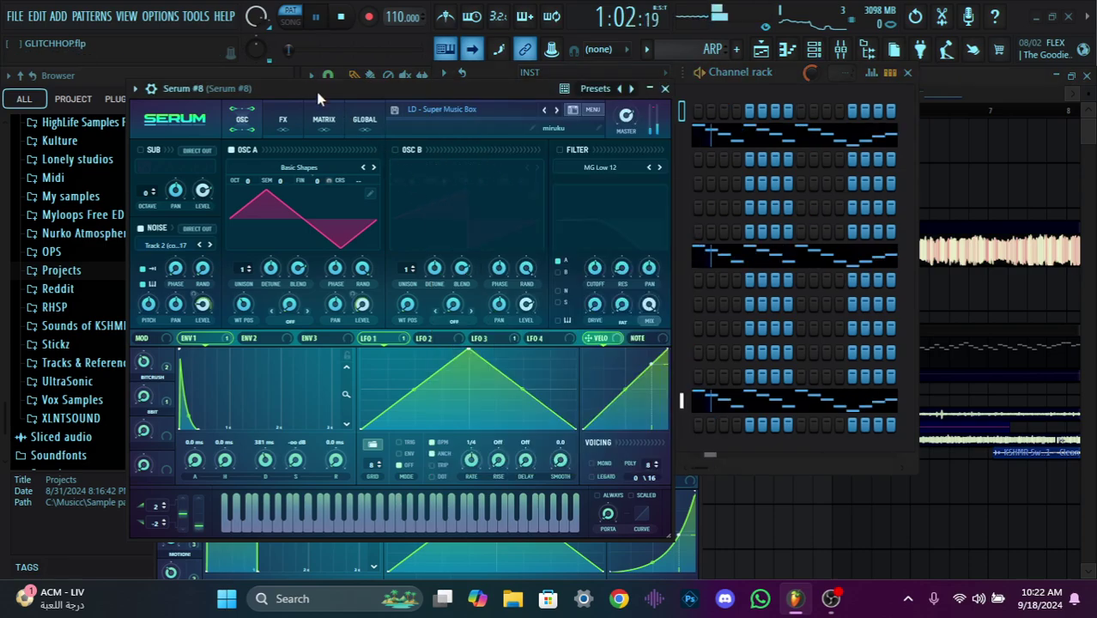
key(space)
click(664, 88)
Solo the Nexus #2 channel and audition the ARP pattern with it
click(445, 255)
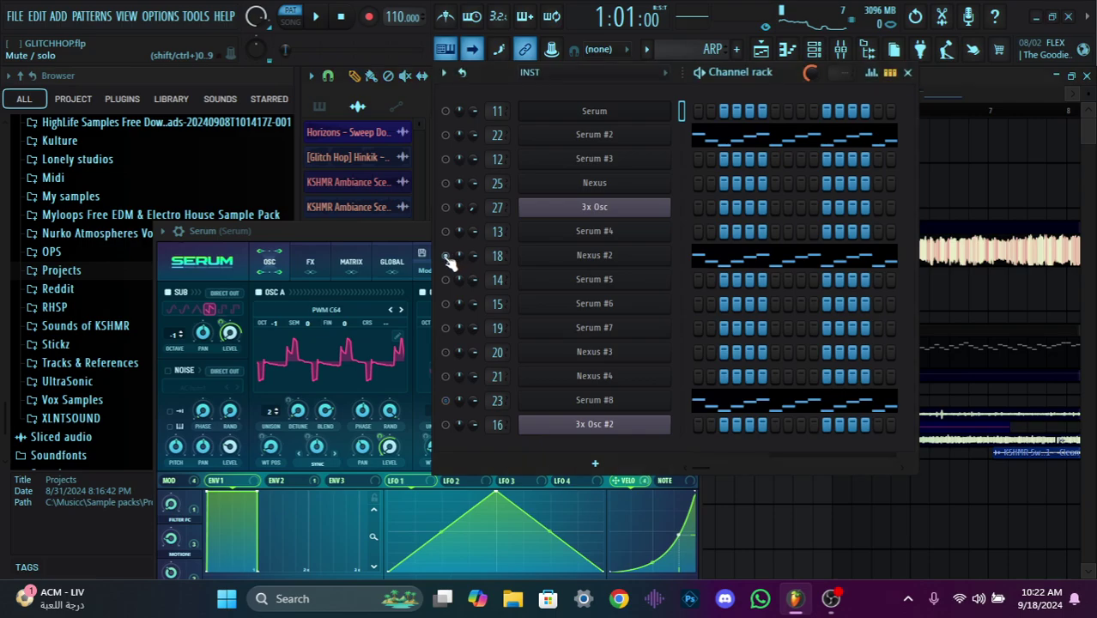
key(space)
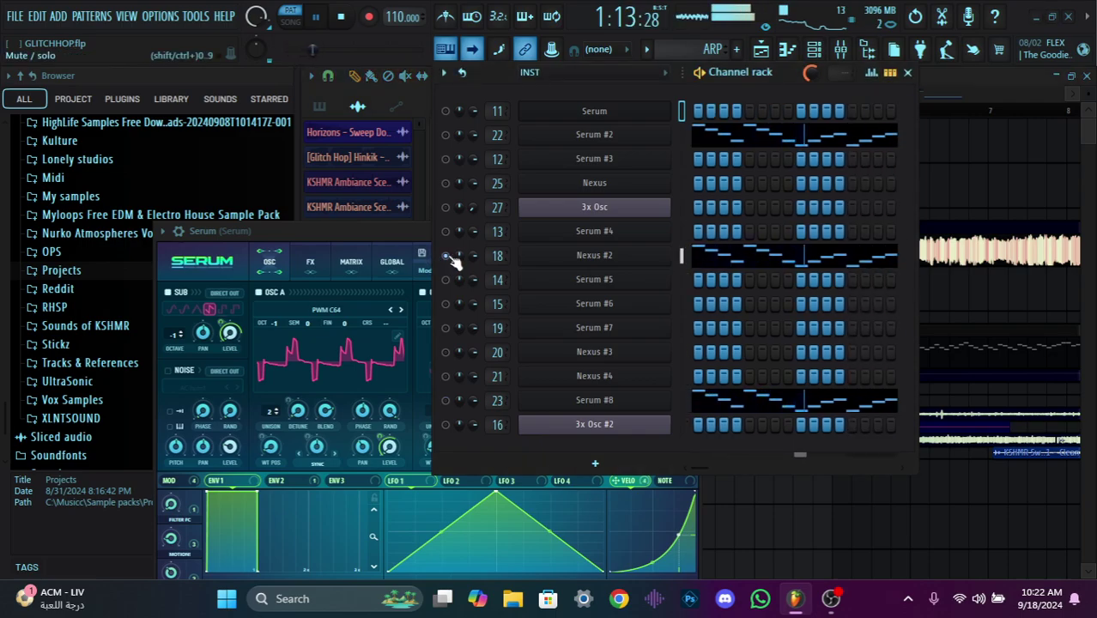
key(space)
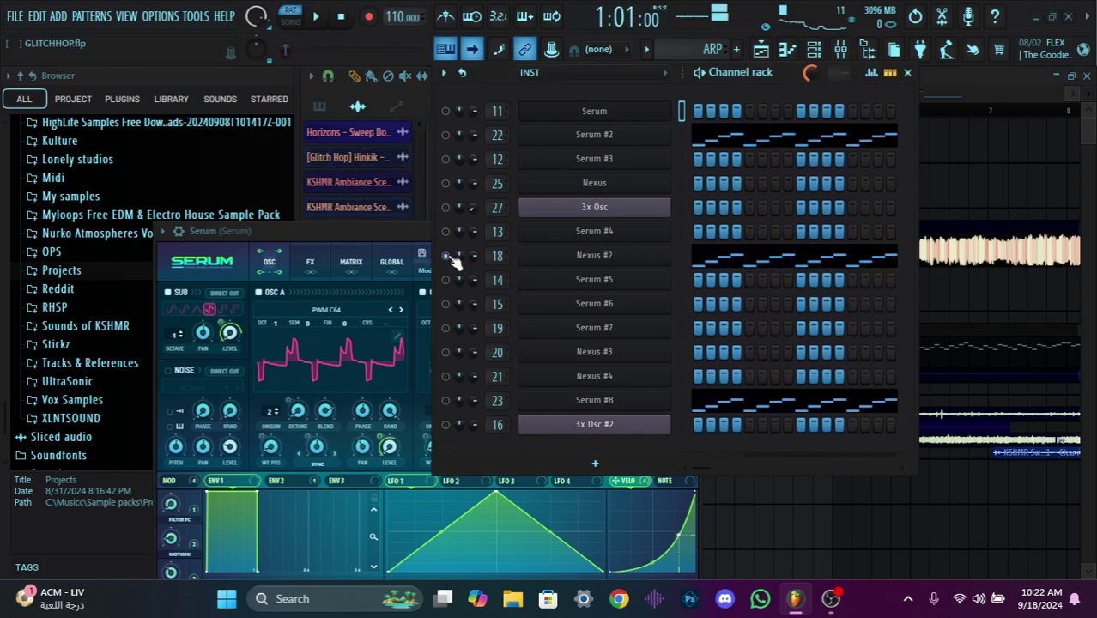
Display the project's pattern list and go through the merged Serum chords, ARP #2 and ARP #3 patterns
click(319, 105)
click(352, 131)
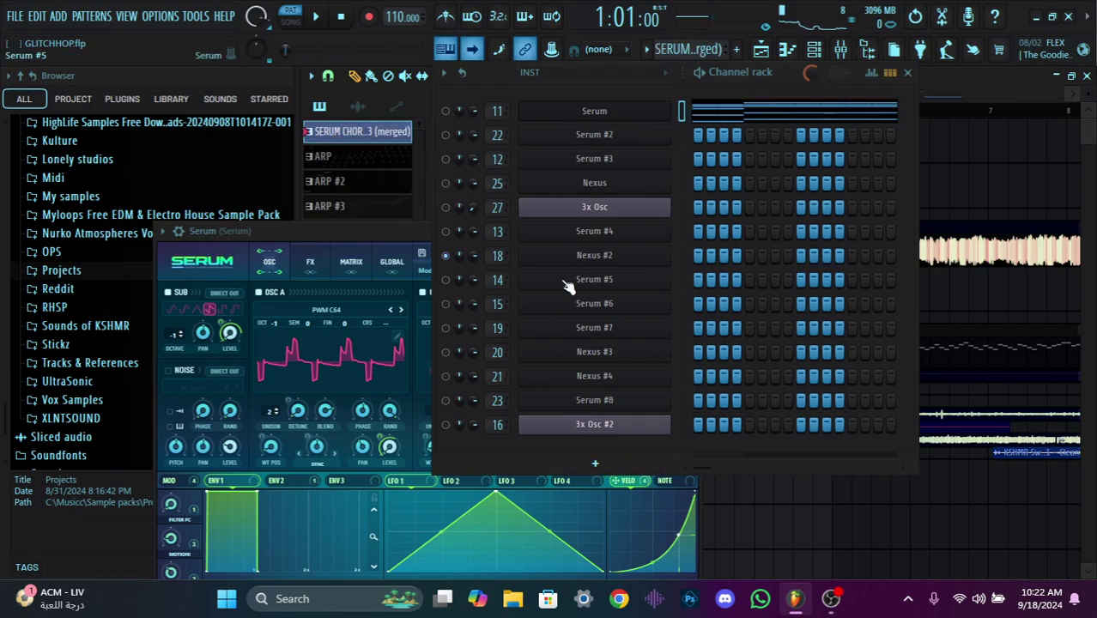
click(350, 185)
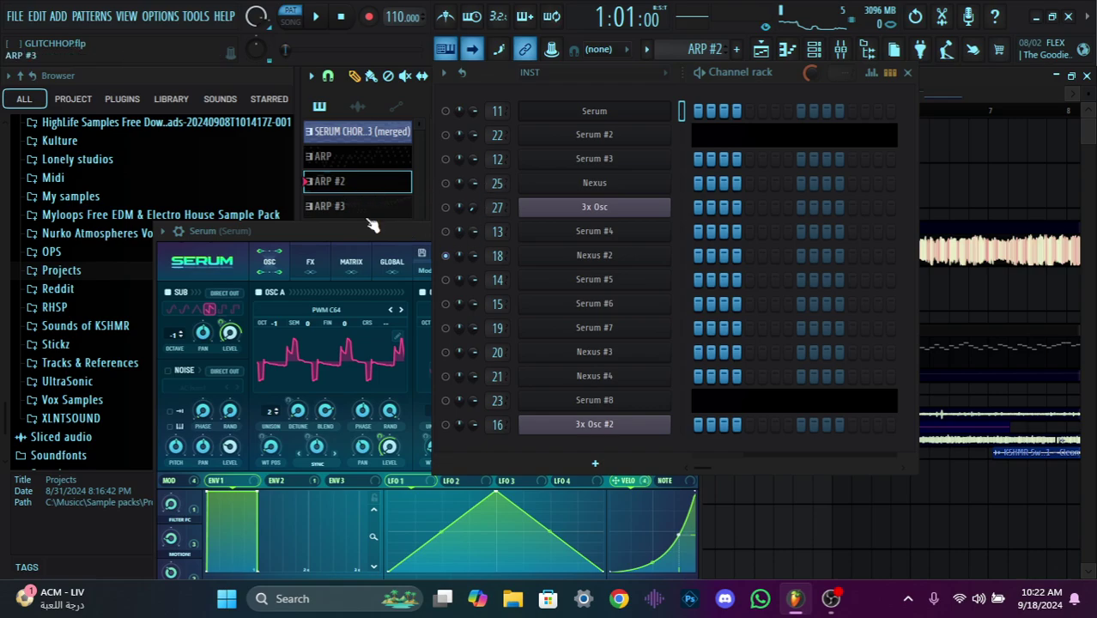
click(348, 209)
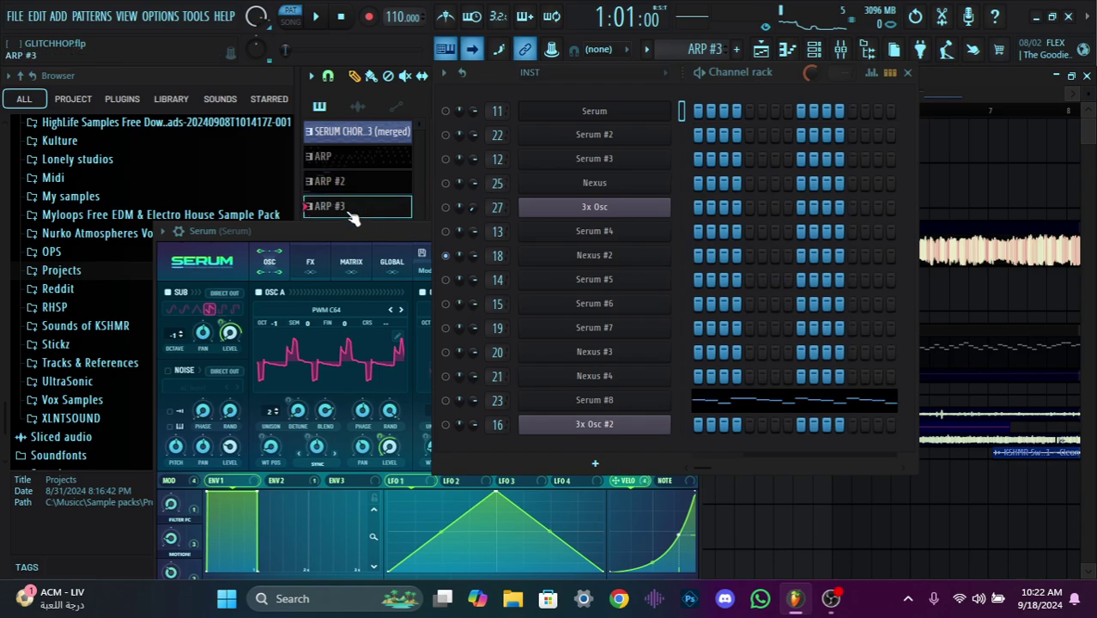
Audition the ARP #3 pattern with Serum #8 soloed, check its synth settings and close the open Serum windows
click(445, 401)
key(space)
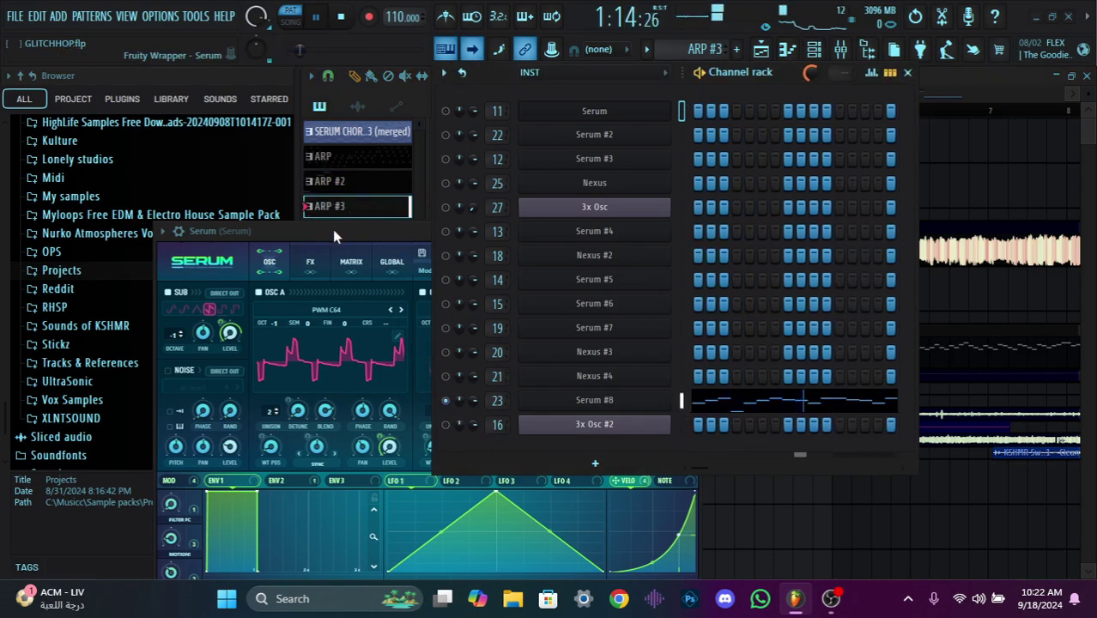
click(637, 401)
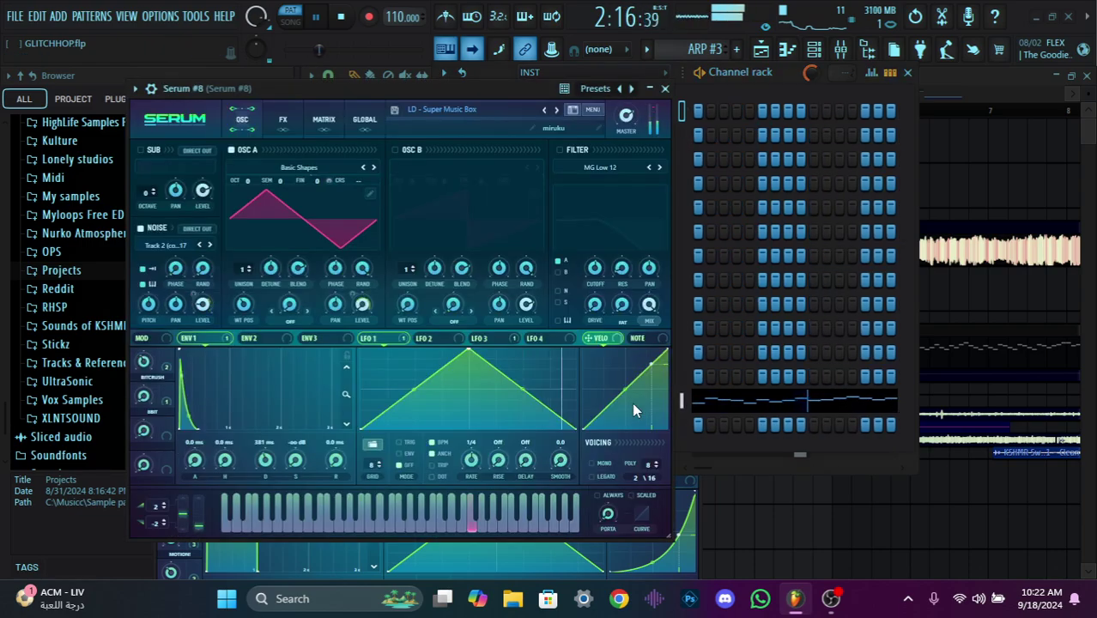
click(665, 88)
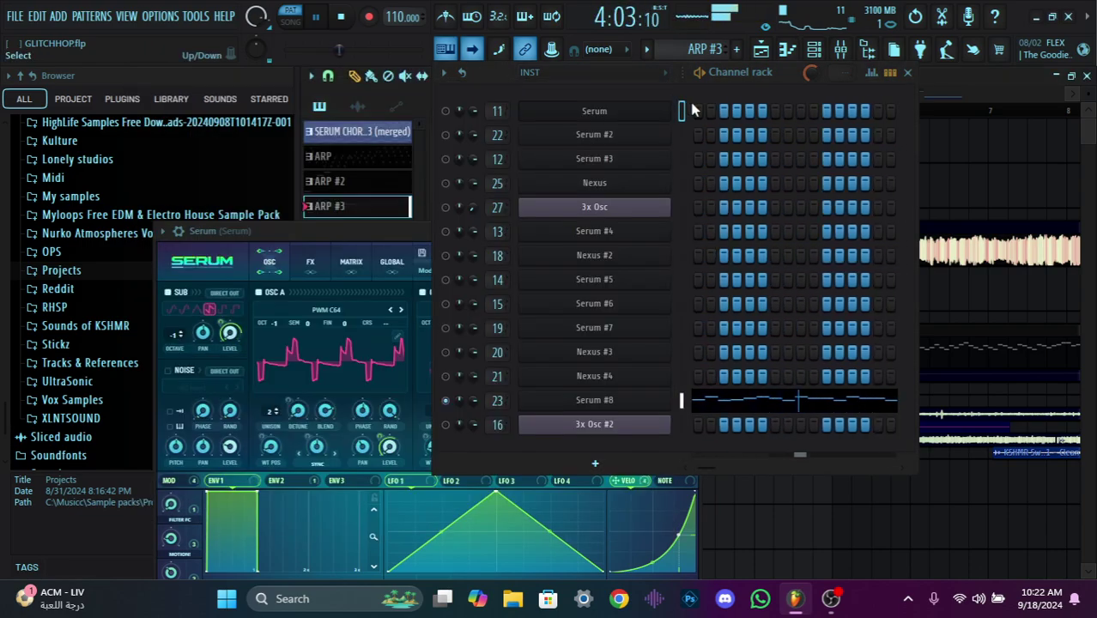
click(355, 231)
click(695, 232)
key(shift+Right)
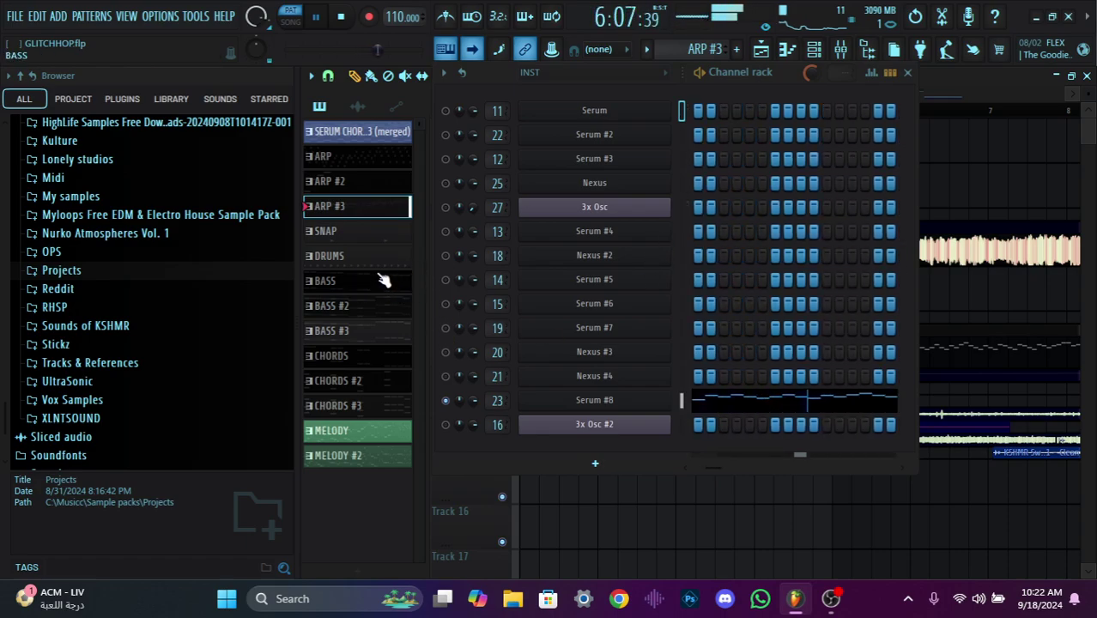
key(space)
Turn all channels back on and audition the DRUMS and BASS patterns
click(356, 259)
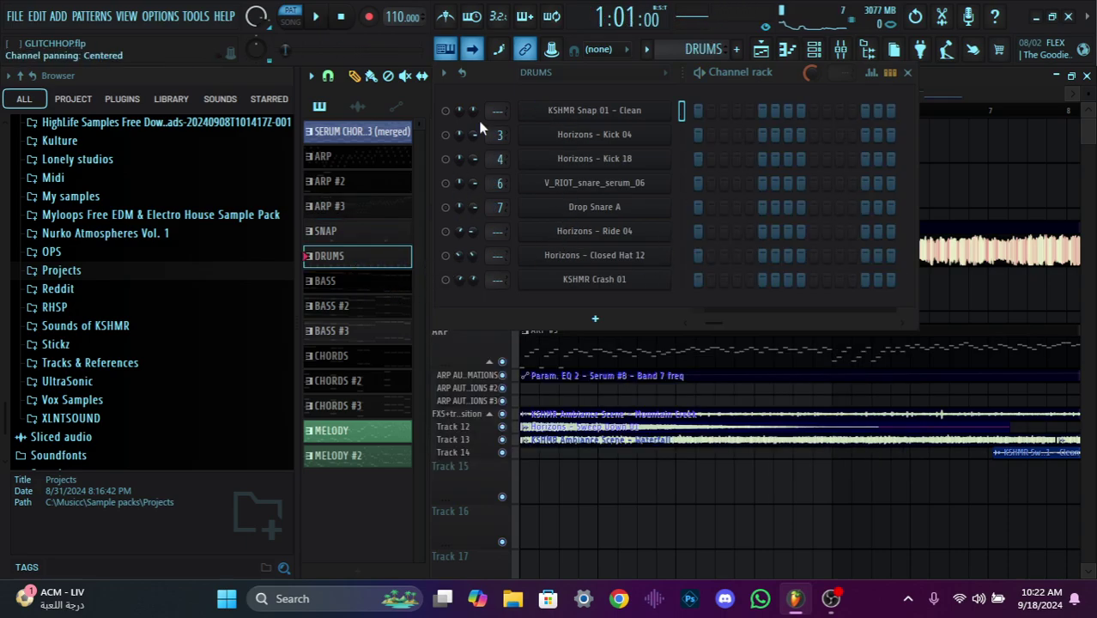
click(446, 110)
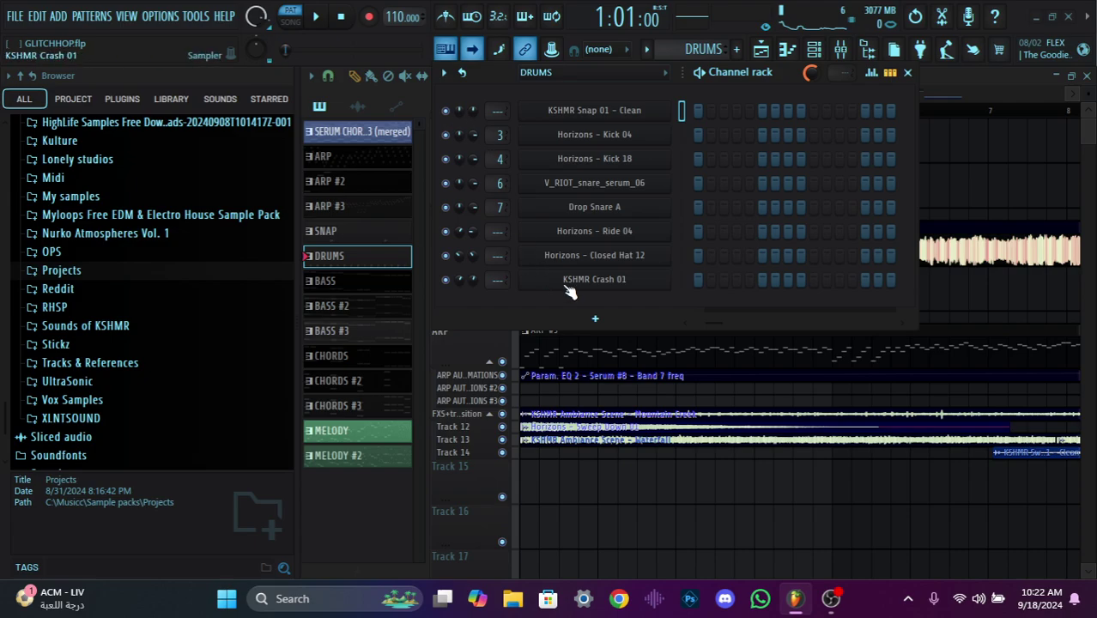
key(space)
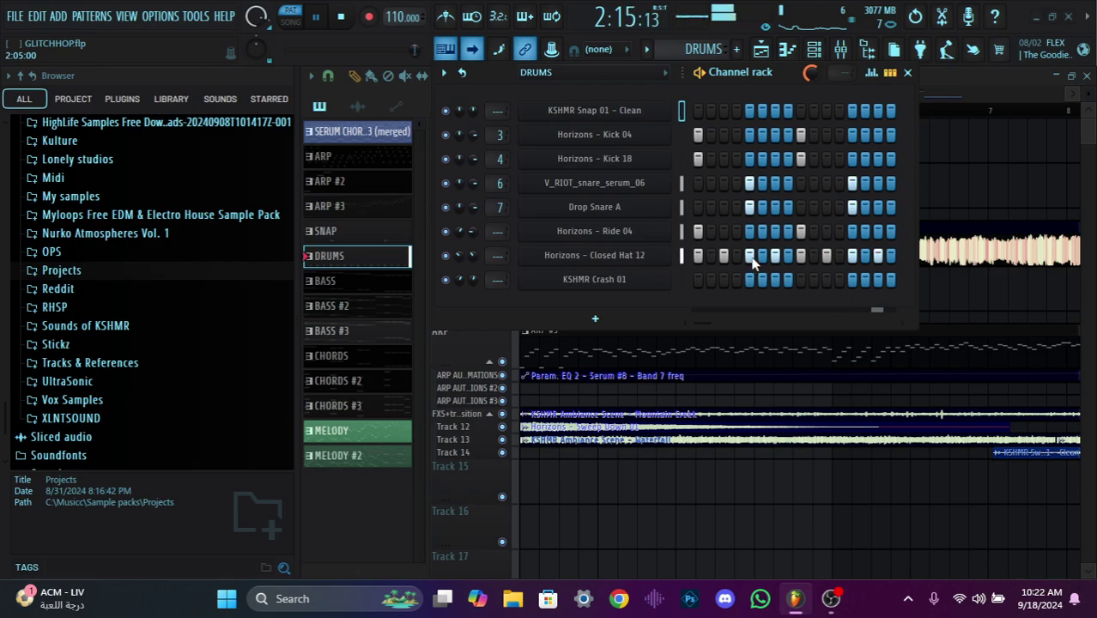
click(339, 281)
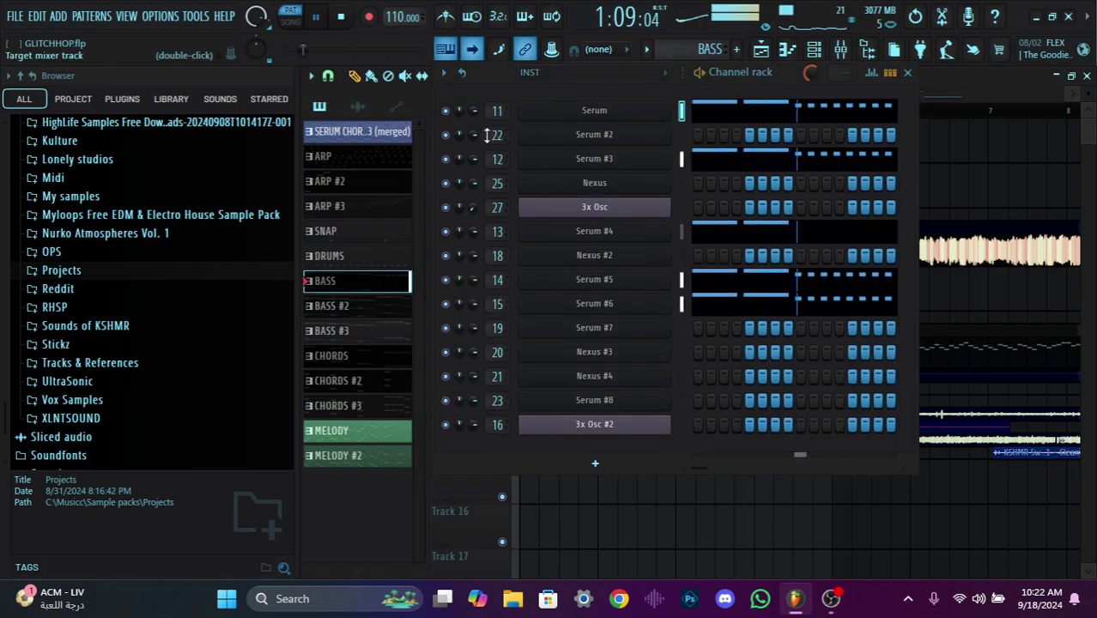
key(space)
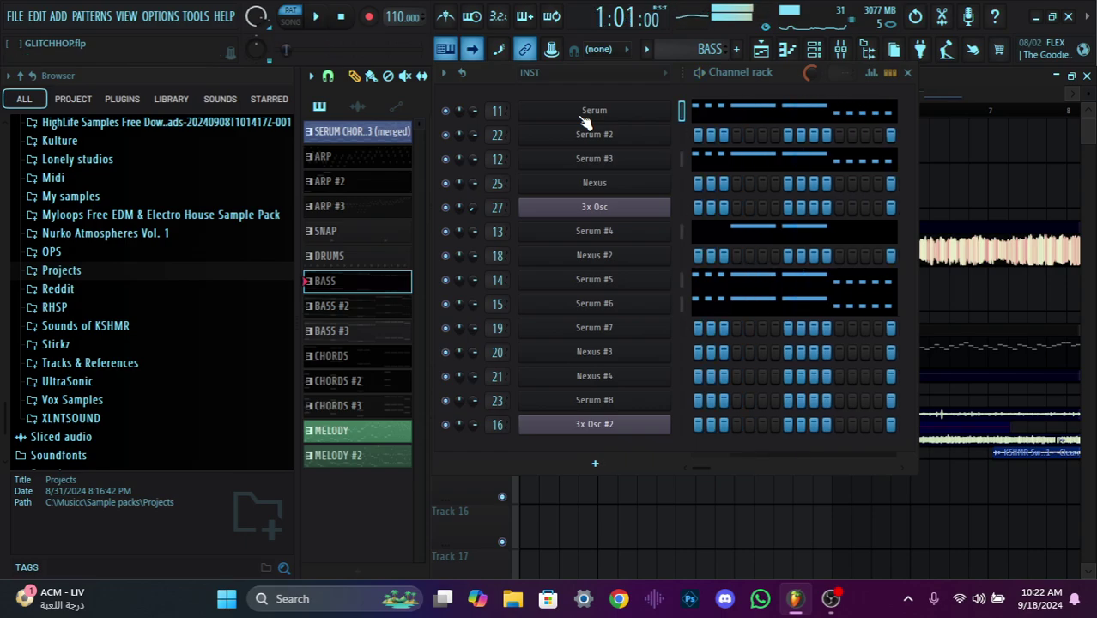
Open the Serum channel's synth, look up its preset in the Bass (Hard) category and close the synth window
click(580, 116)
drag(453, 237, 419, 97)
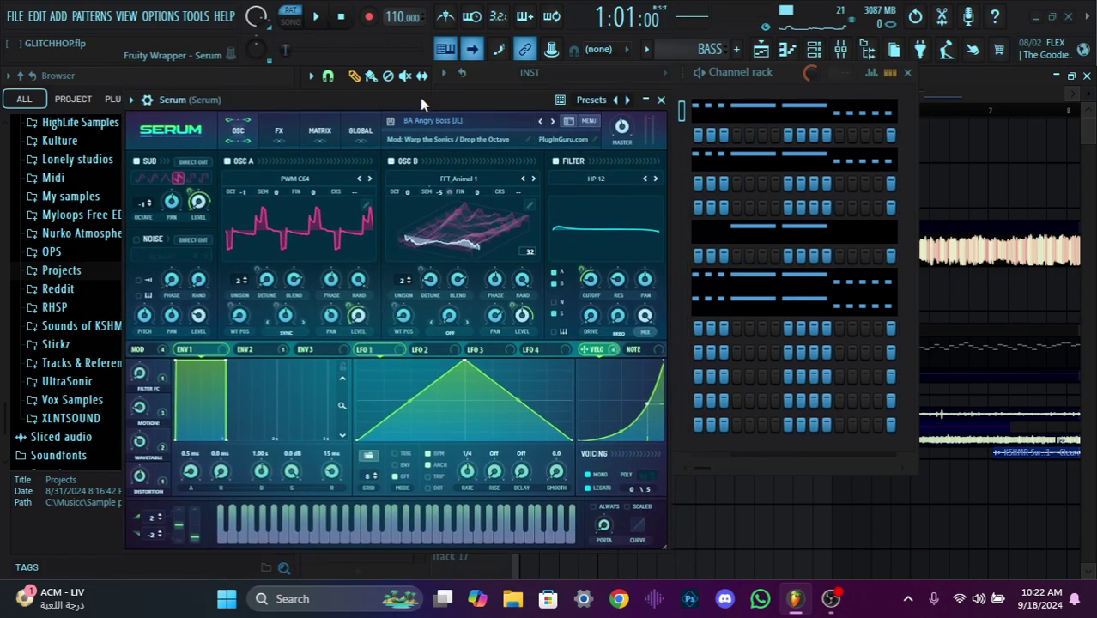
click(431, 112)
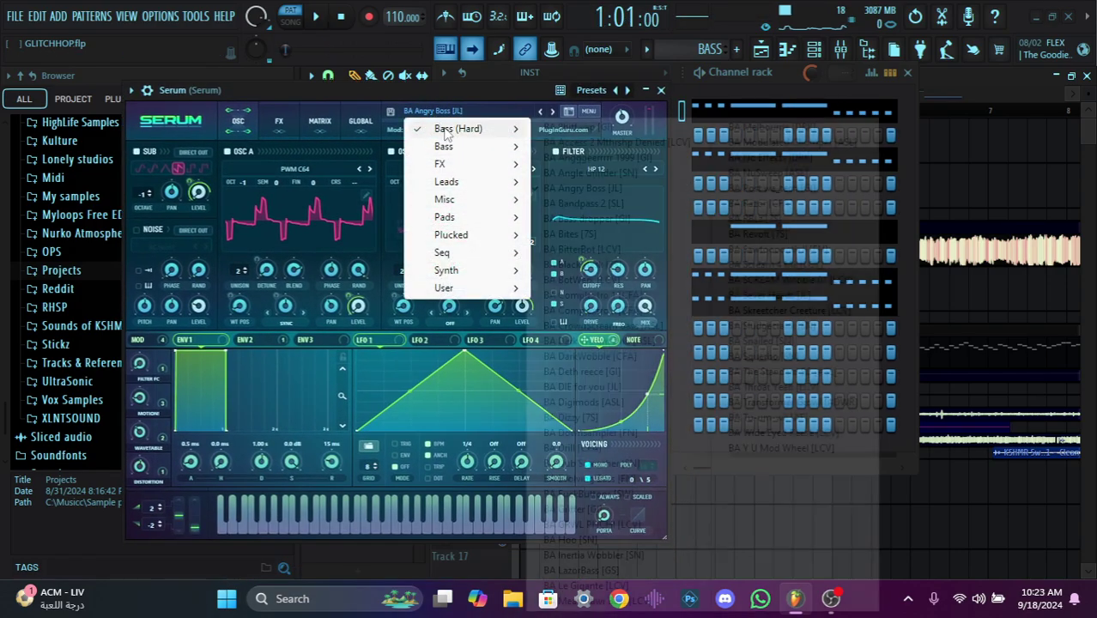
mouse_move(438, 127)
click(606, 103)
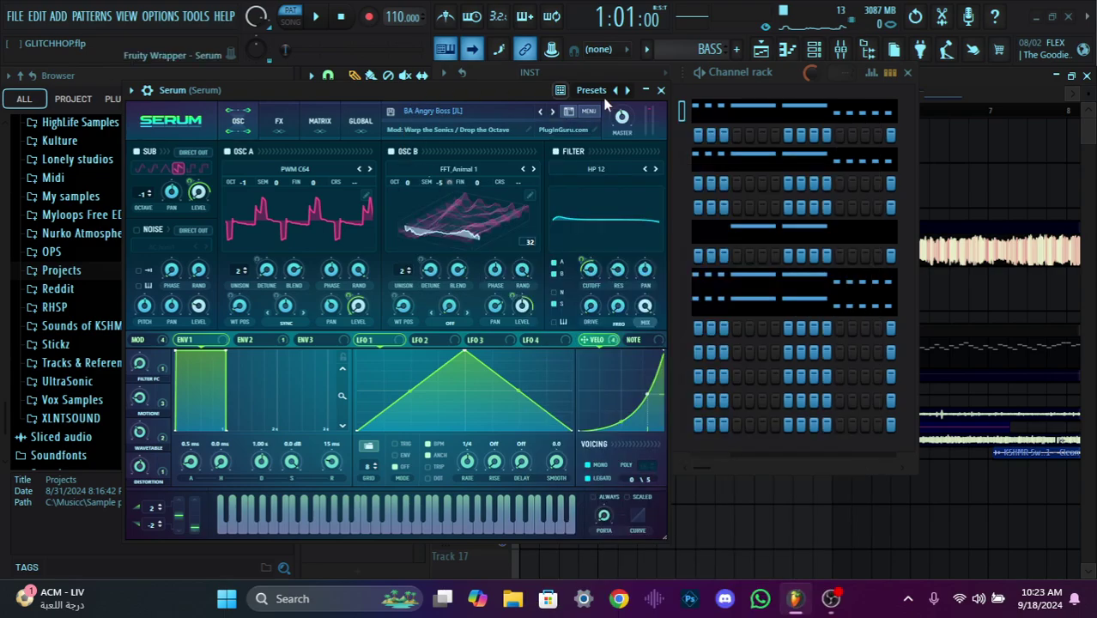
click(660, 90)
Open the Serum #3 synth, locate its CC Bass 2 preset within the Culture Code serum presets and close the window
click(608, 163)
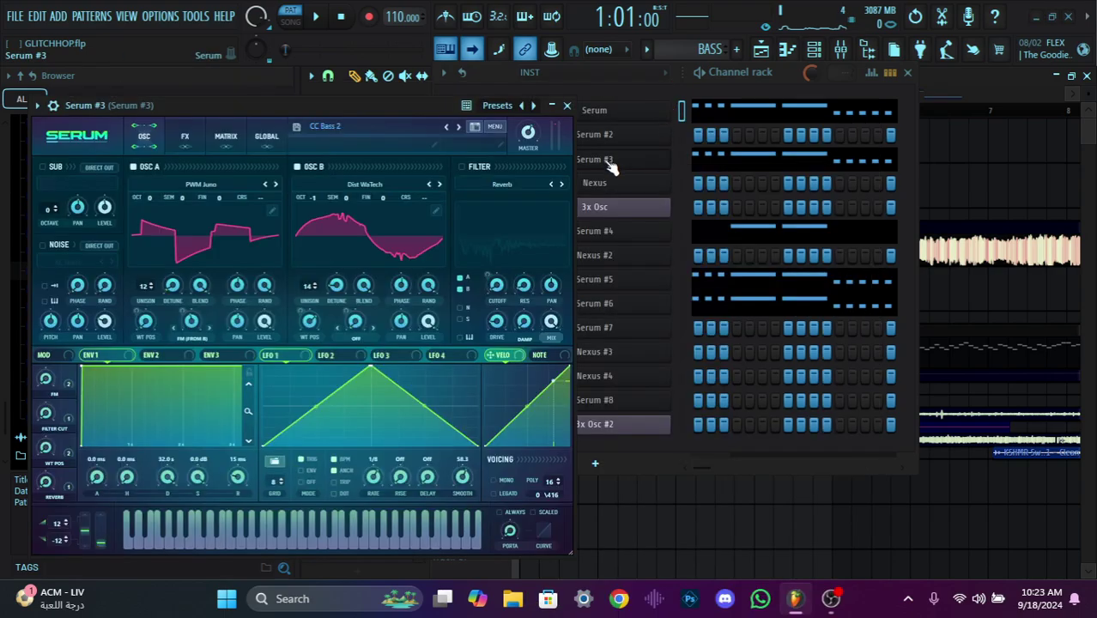
click(383, 140)
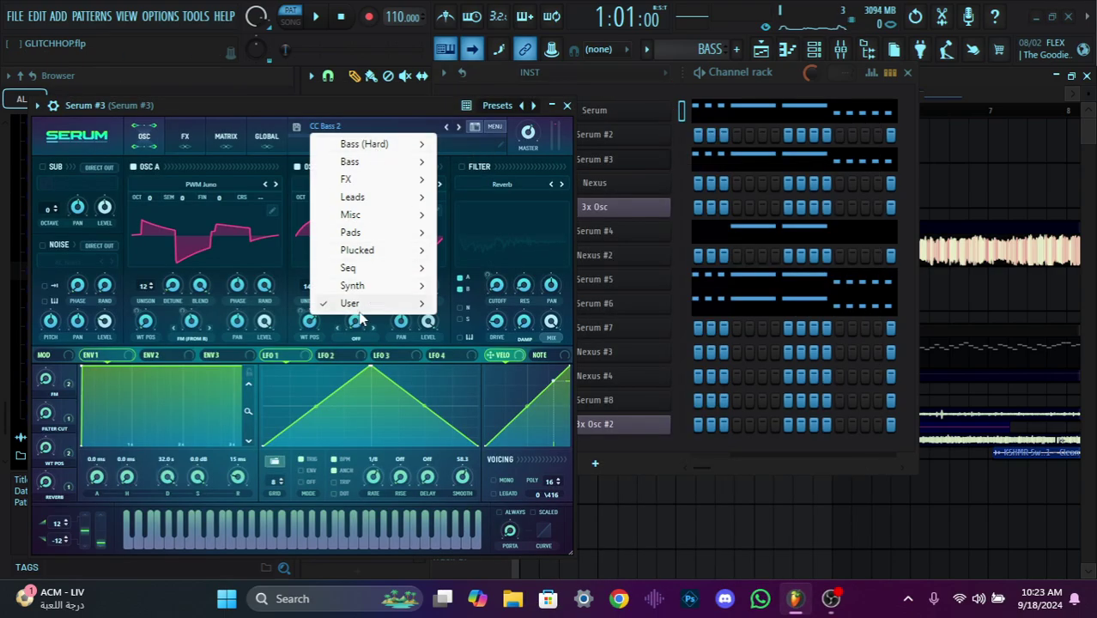
mouse_move(356, 305)
mouse_move(515, 257)
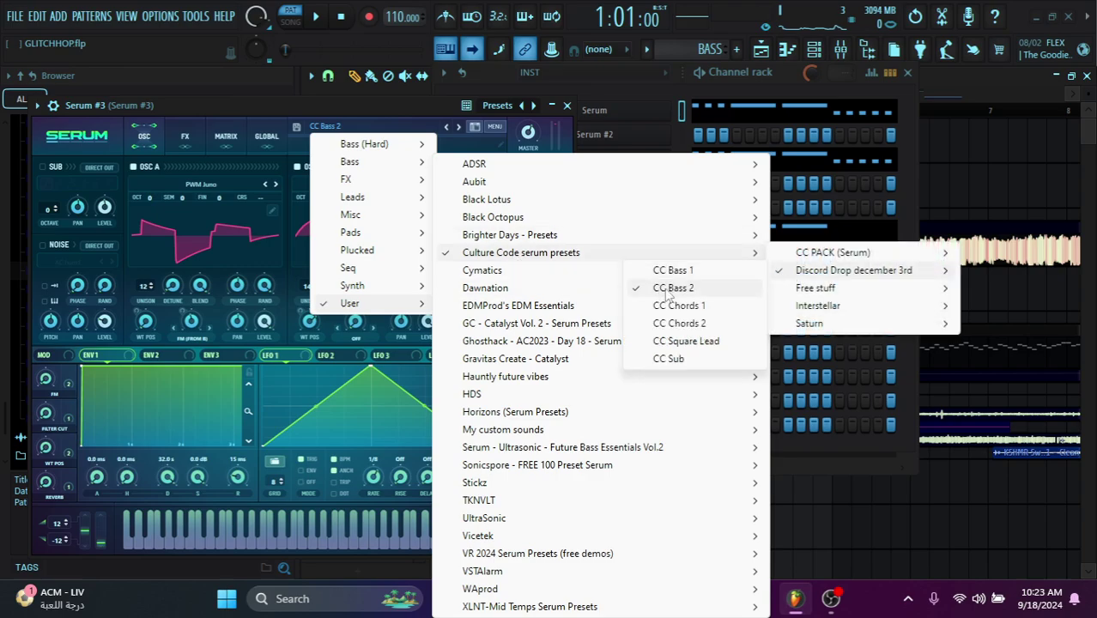
click(427, 110)
click(551, 106)
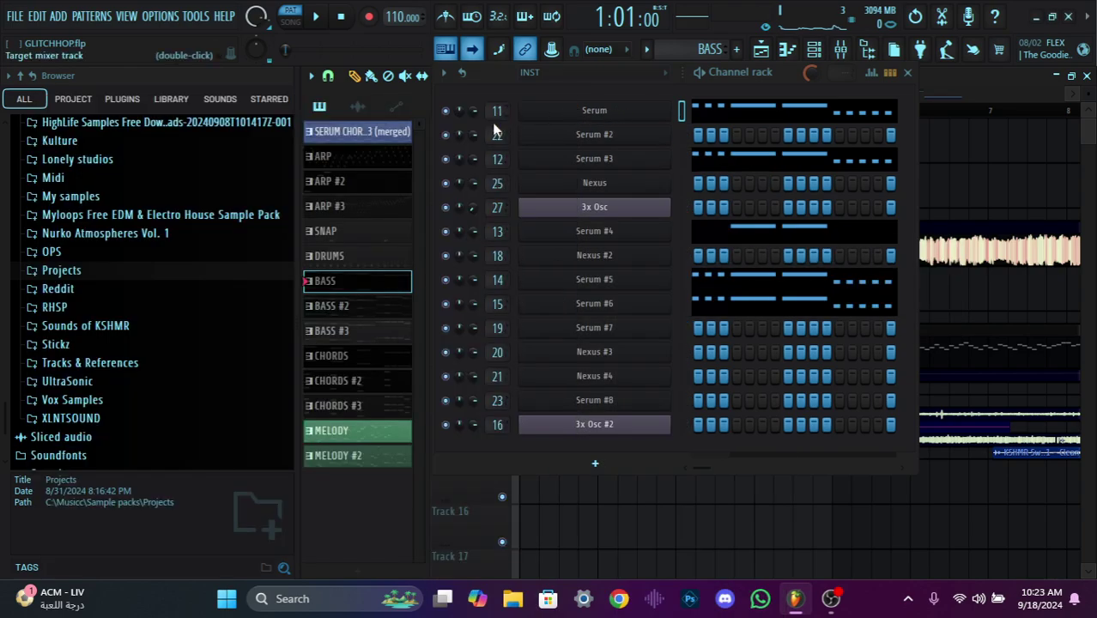
Audition the BASS pattern with the Serum channel soloed and with Serum #3 soloed
ctrl+click(445, 109)
key(space)
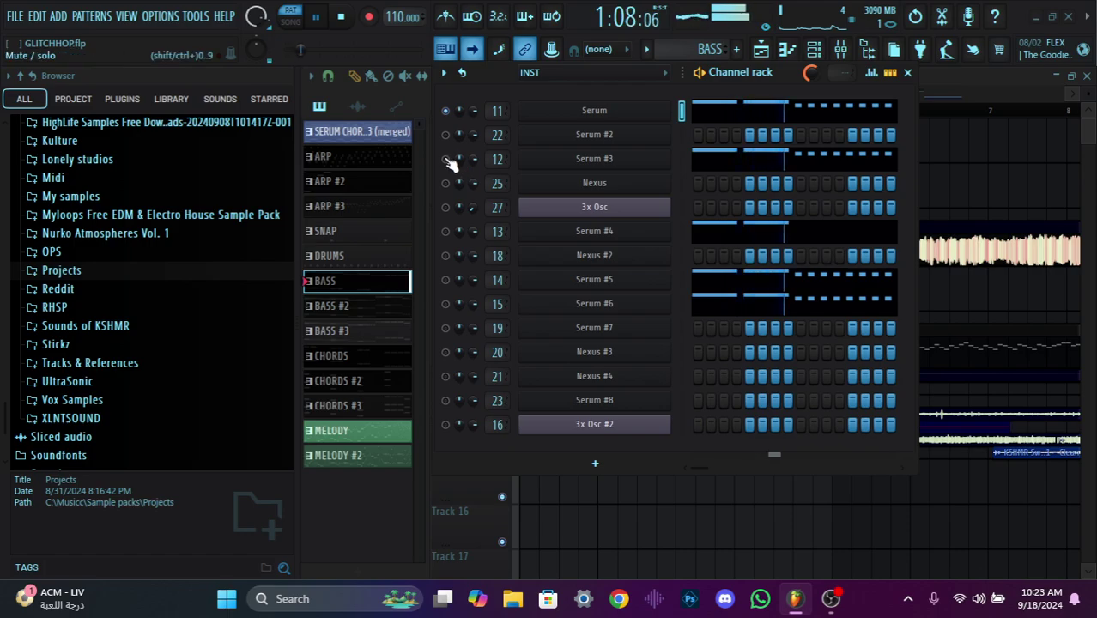
ctrl+click(444, 159)
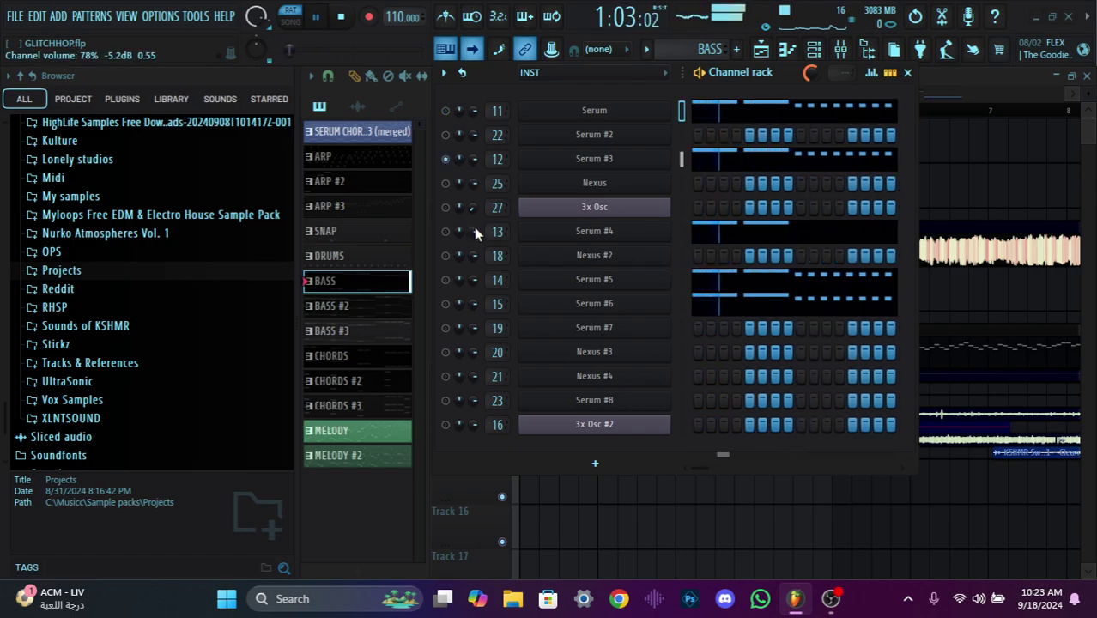
key(space)
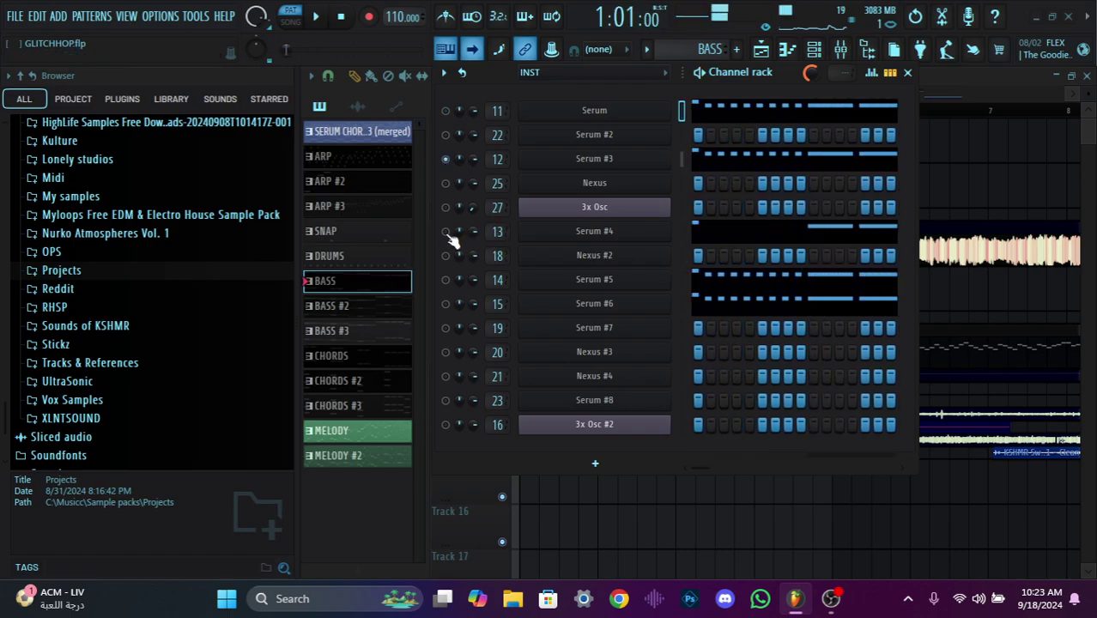
Audition the BASS pattern with Serum #4 soloed, view its synth settings and close the window
key(space)
key(space)
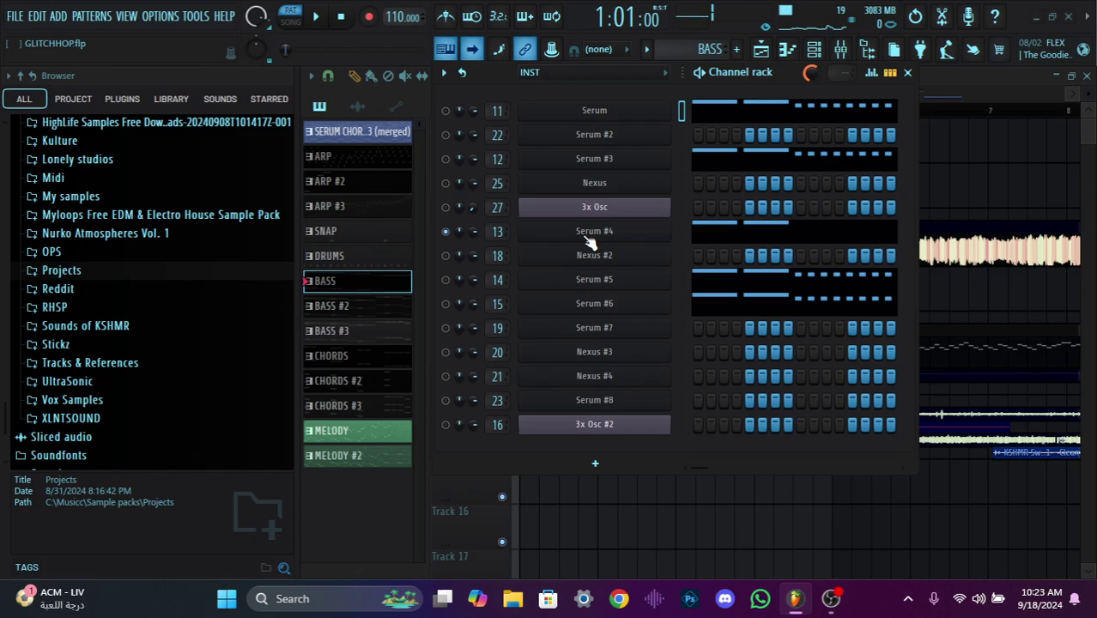
click(586, 236)
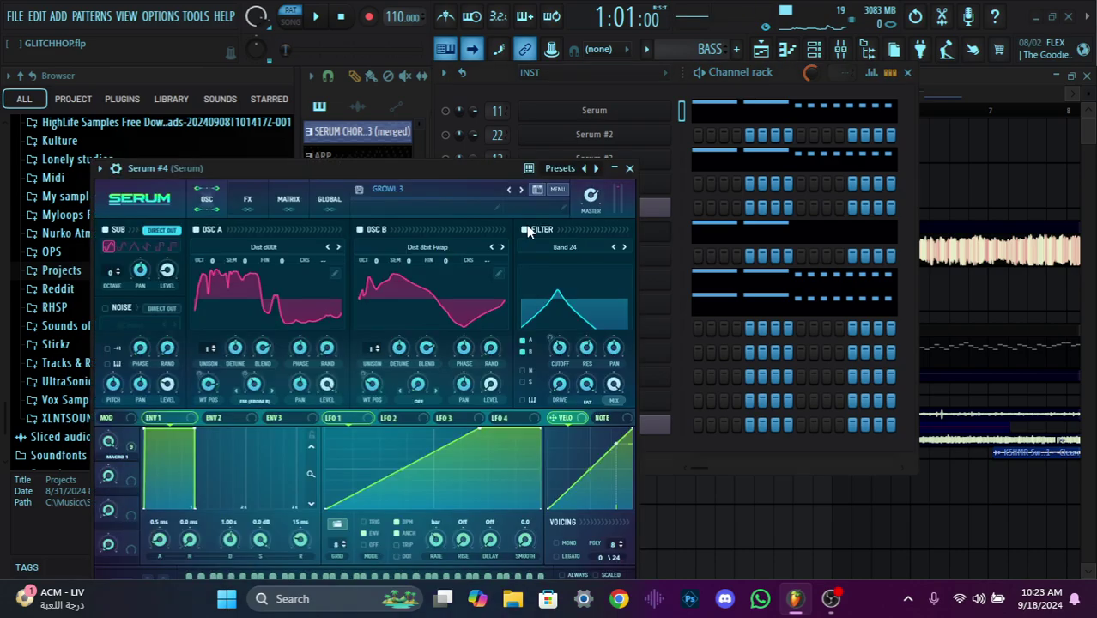
click(630, 169)
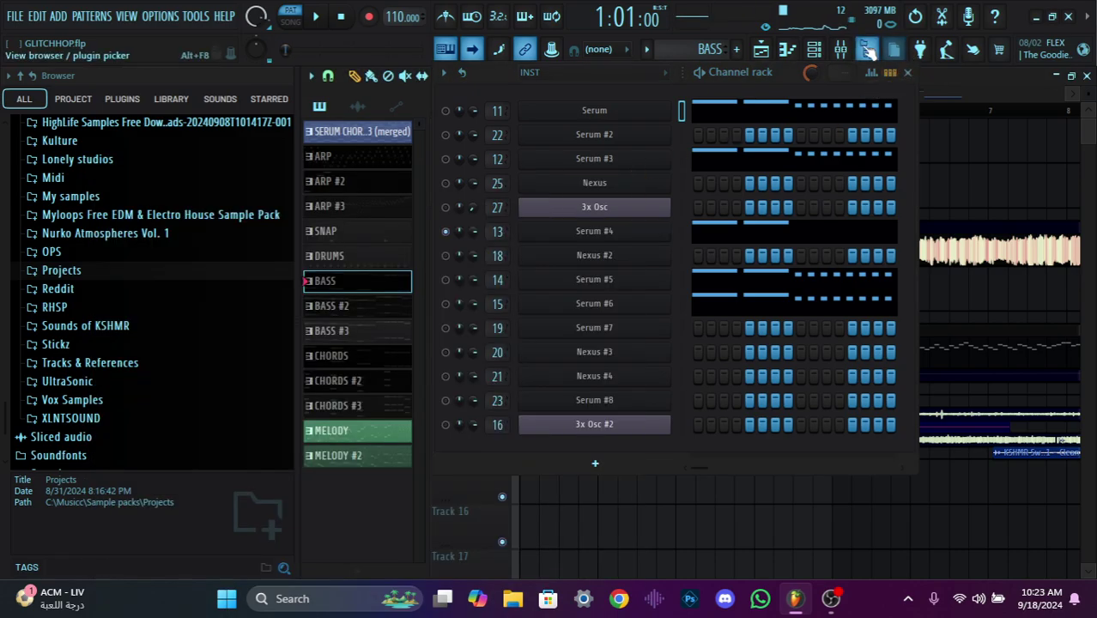
Open the mixer and play the bass to show the effects chain on Serum #4's track 13
click(840, 49)
key(space)
scroll(542, 180, up, 5)
key(space)
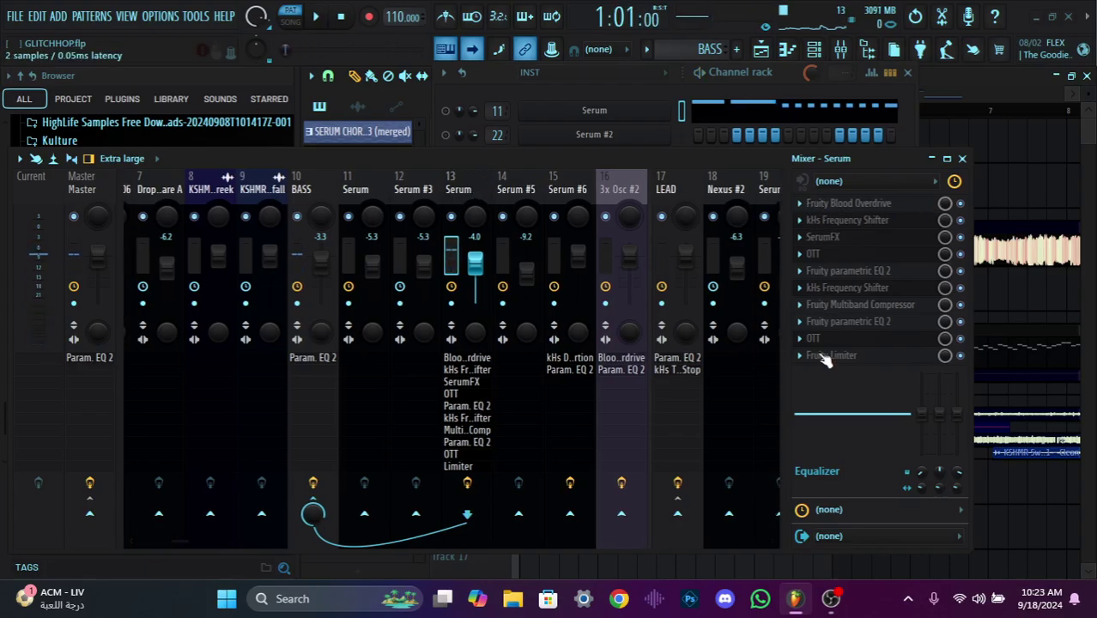
Inspect the SerumFX, OTT and kHs Frequency Shifter effects on mixer track 13, closing each one and finally the mixer
click(858, 241)
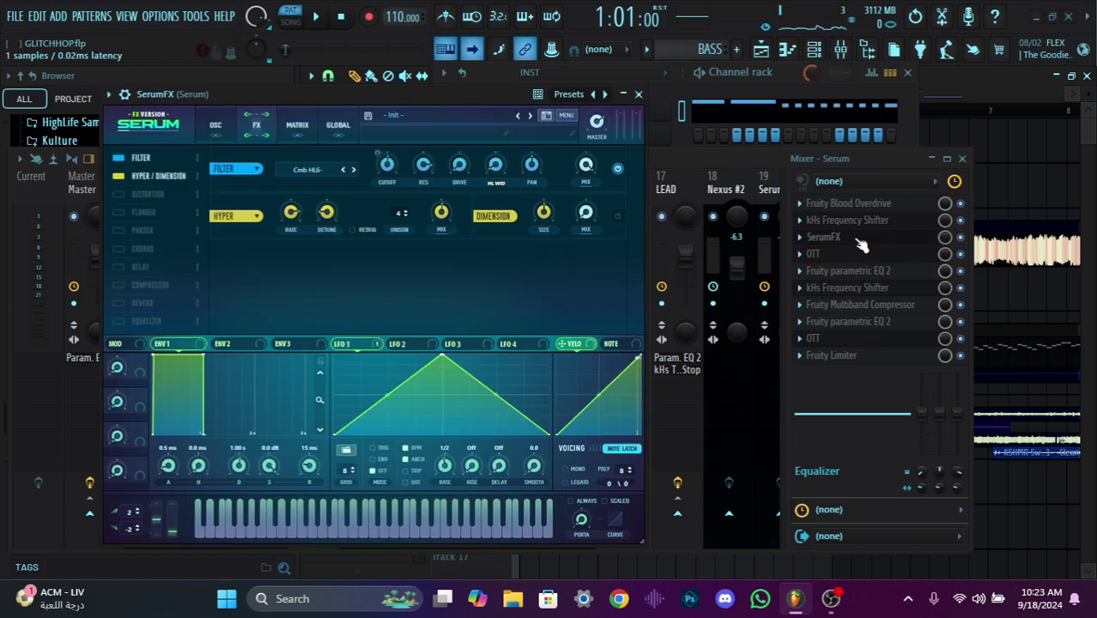
click(861, 246)
click(846, 256)
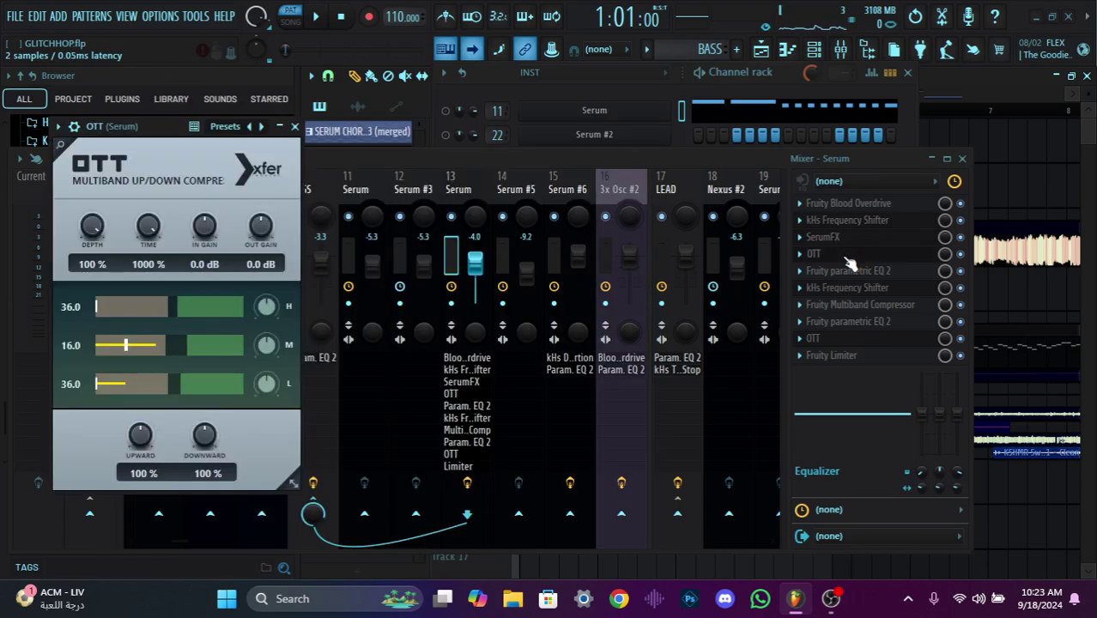
click(846, 260)
click(855, 292)
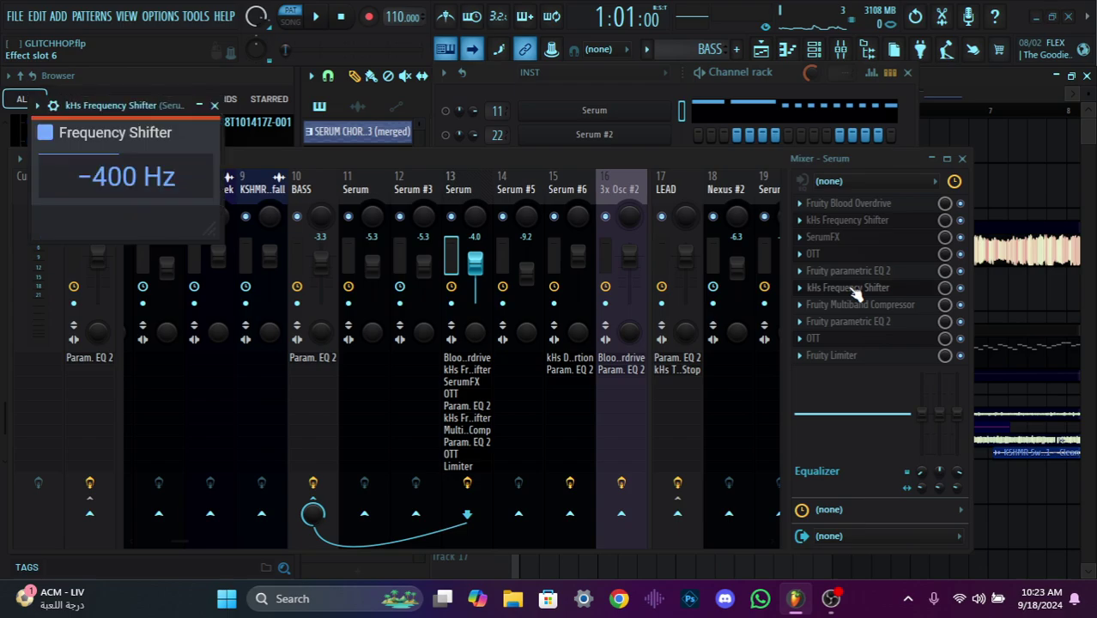
click(855, 292)
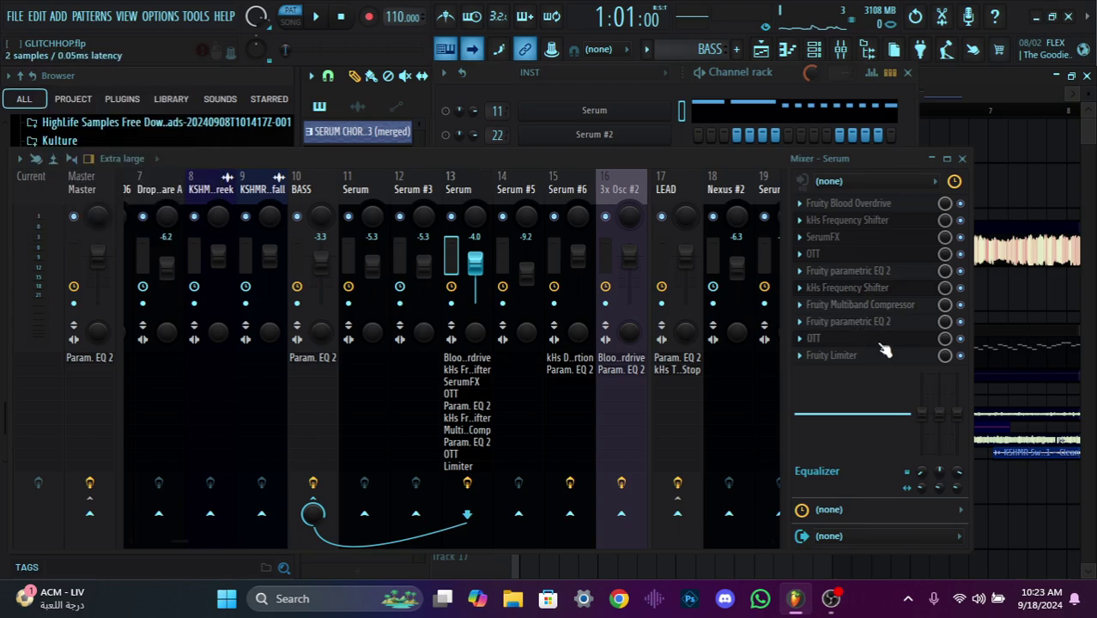
click(882, 342)
click(882, 342)
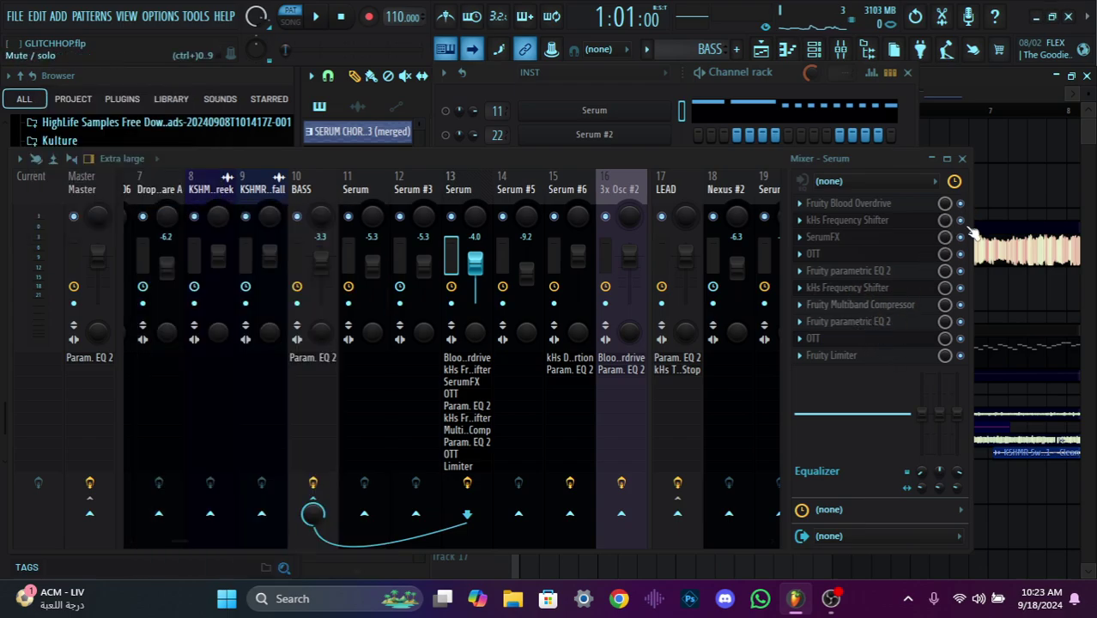
click(962, 159)
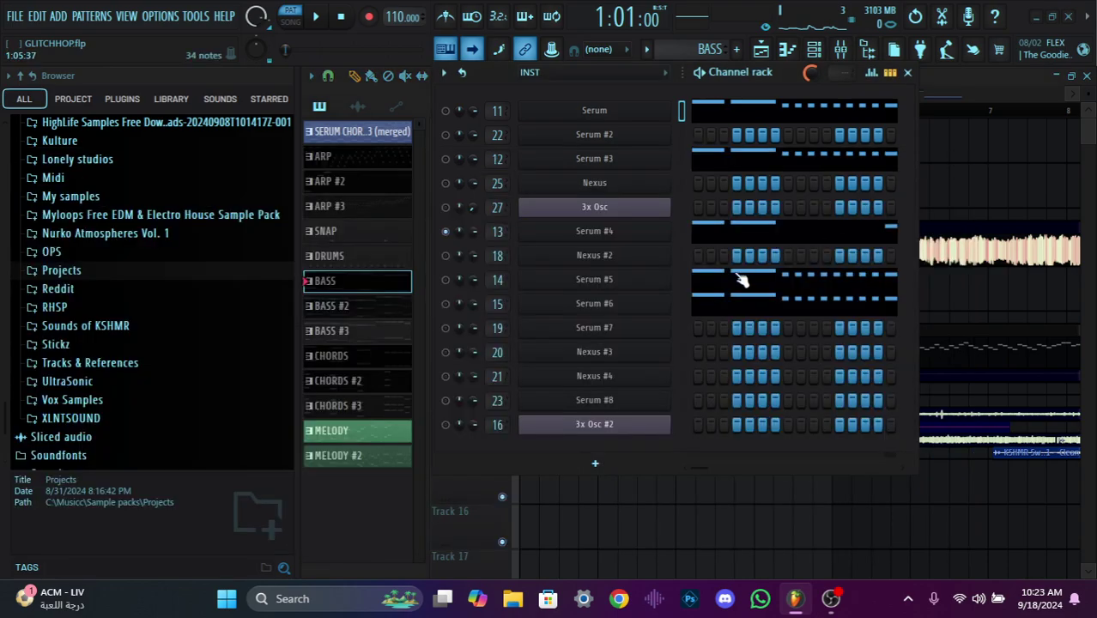
Replay the BASS pattern, solo Serum #5 to audition it and open its synth
key(space)
key(space)
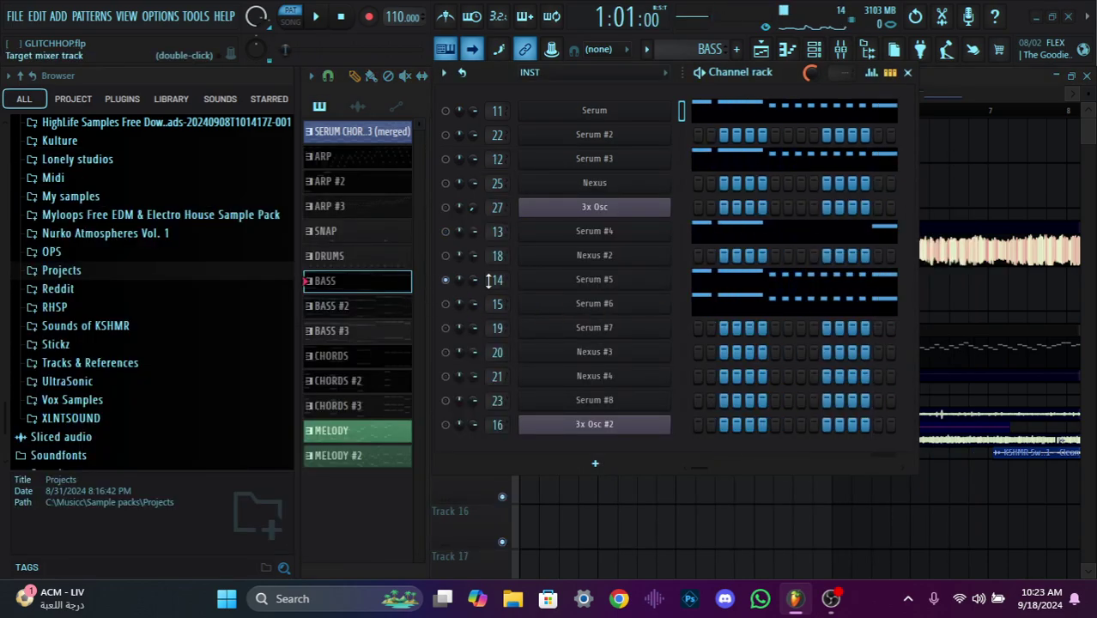
key(space)
click(549, 279)
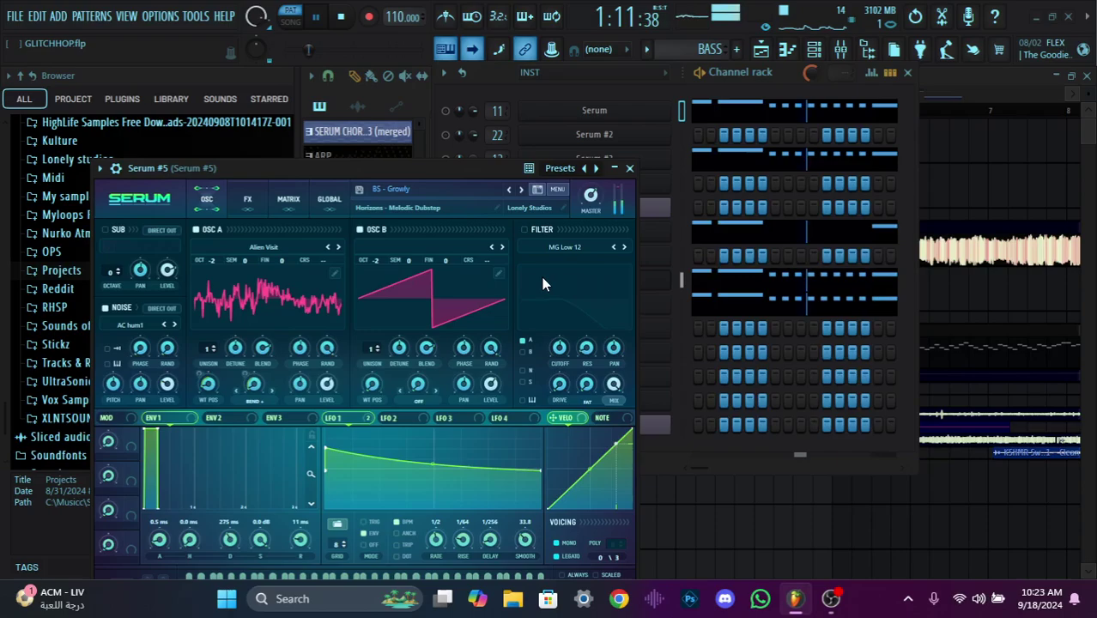
Locate the Serum #5 preset in the user Horizons (Serum Presets) bank, close the synth window and stop playback
click(427, 194)
mouse_move(410, 367)
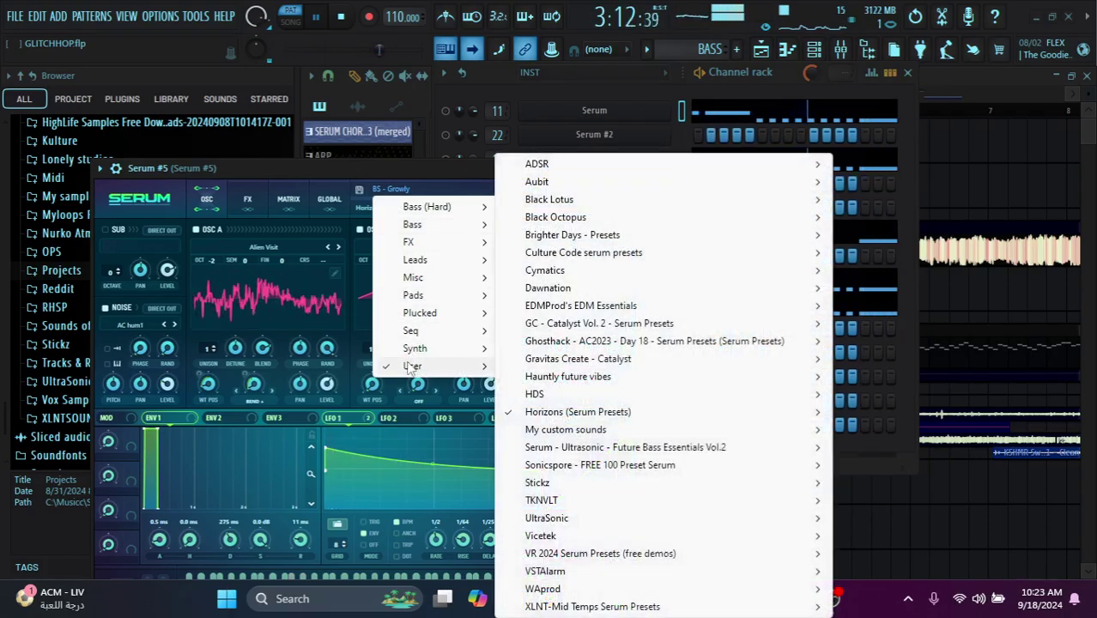
mouse_move(584, 412)
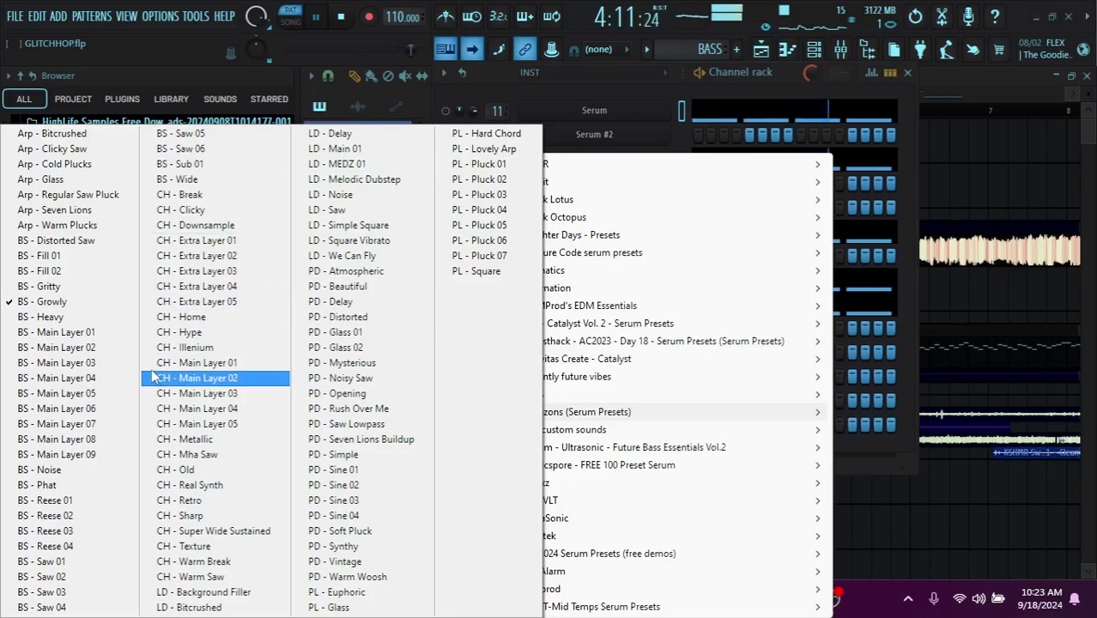
key(Escape)
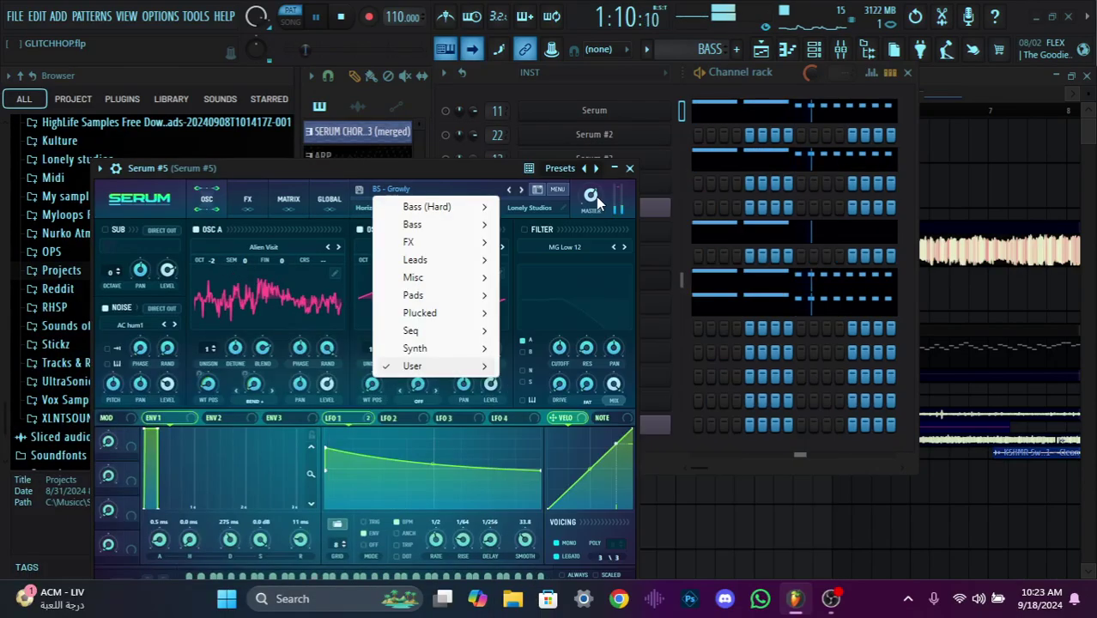
key(Escape)
click(626, 167)
key(space)
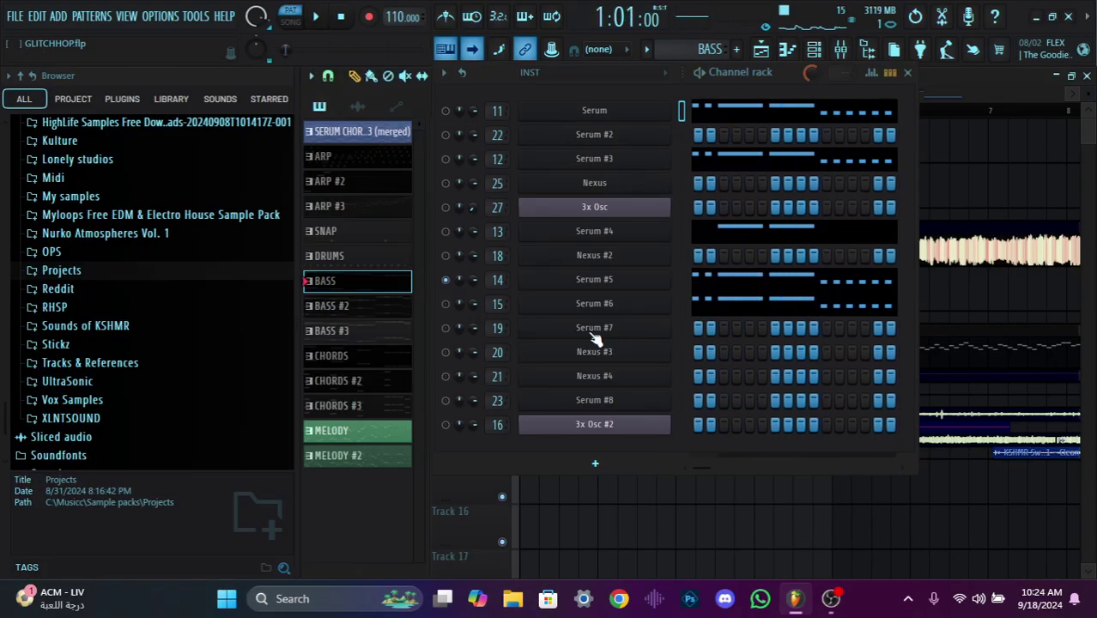
Audition the BASS pattern with Serum #6 soloed, check its synth settings and close the window
key(space)
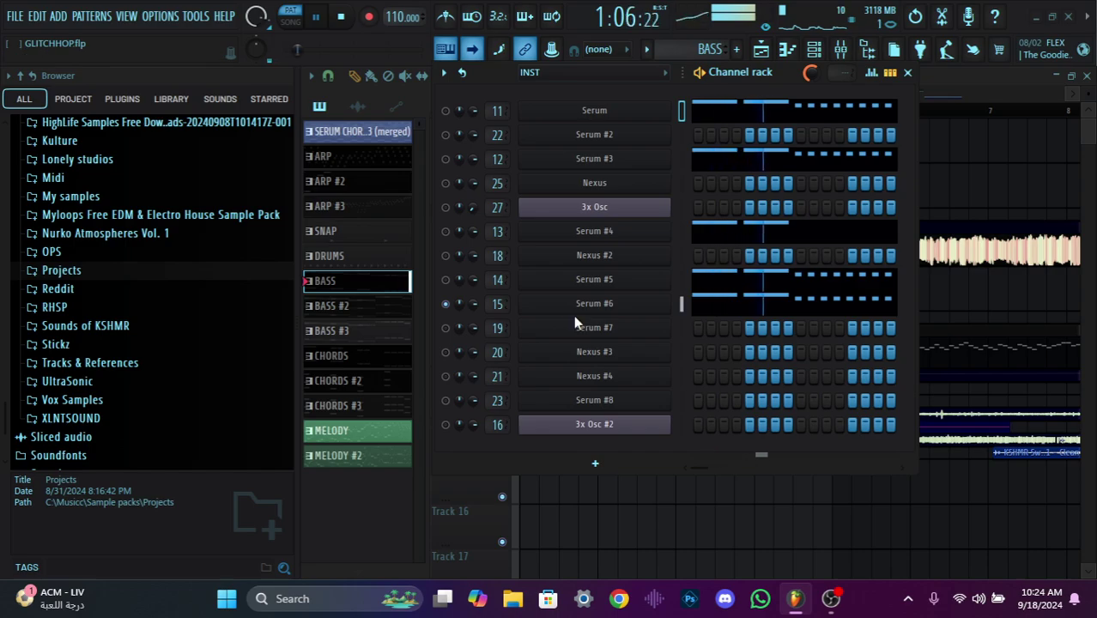
click(564, 311)
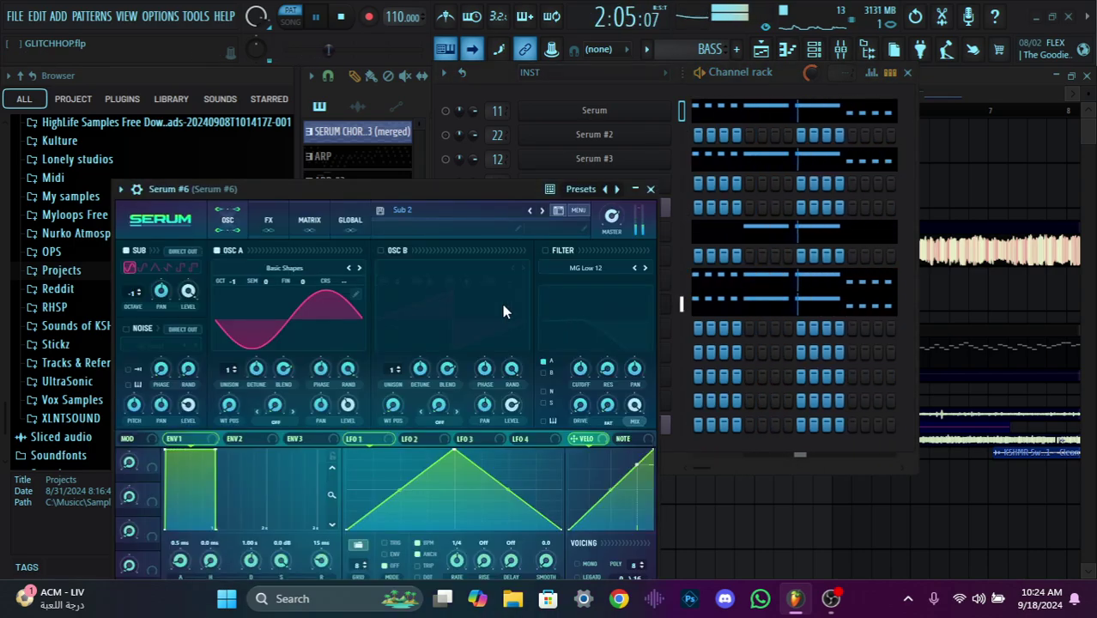
click(650, 189)
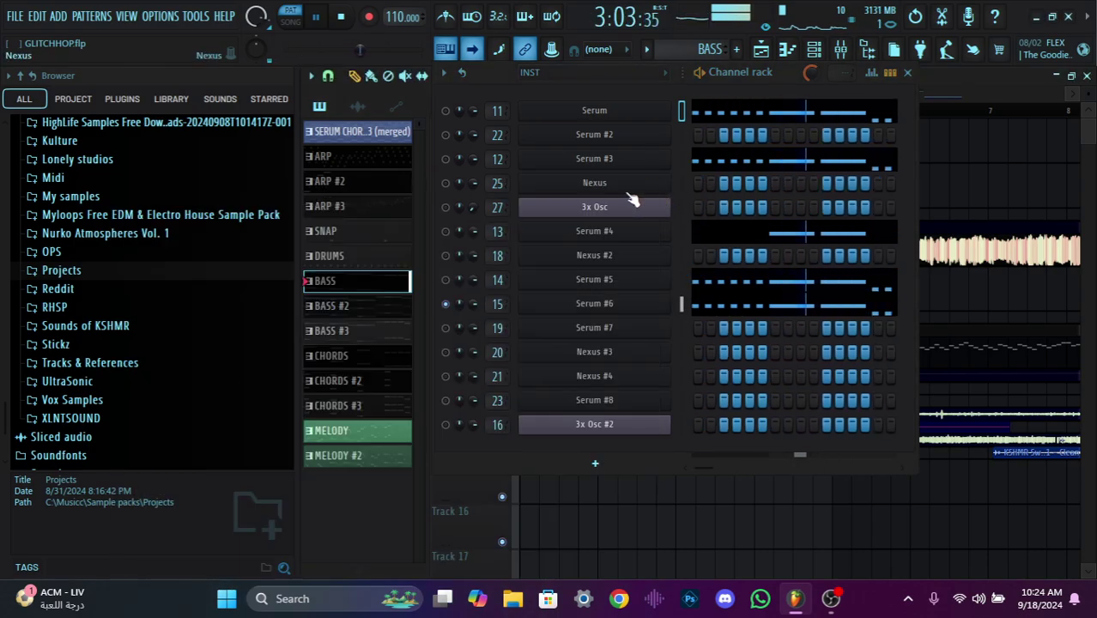
key(space)
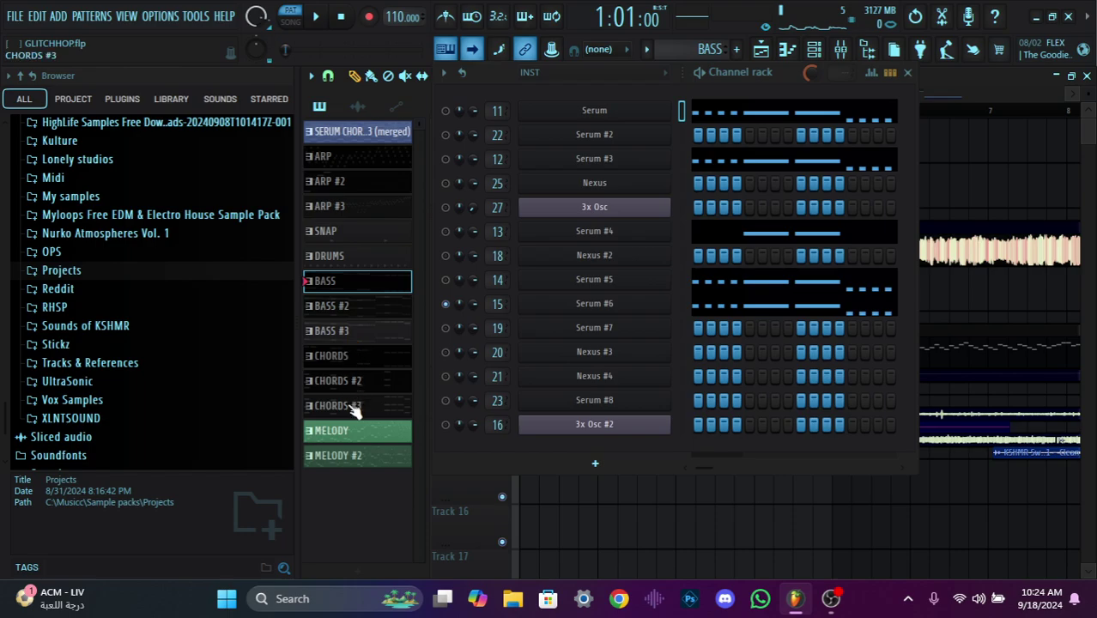
Switch to the CHORDS pattern, solo the Nexus channel and audition the chords
click(339, 364)
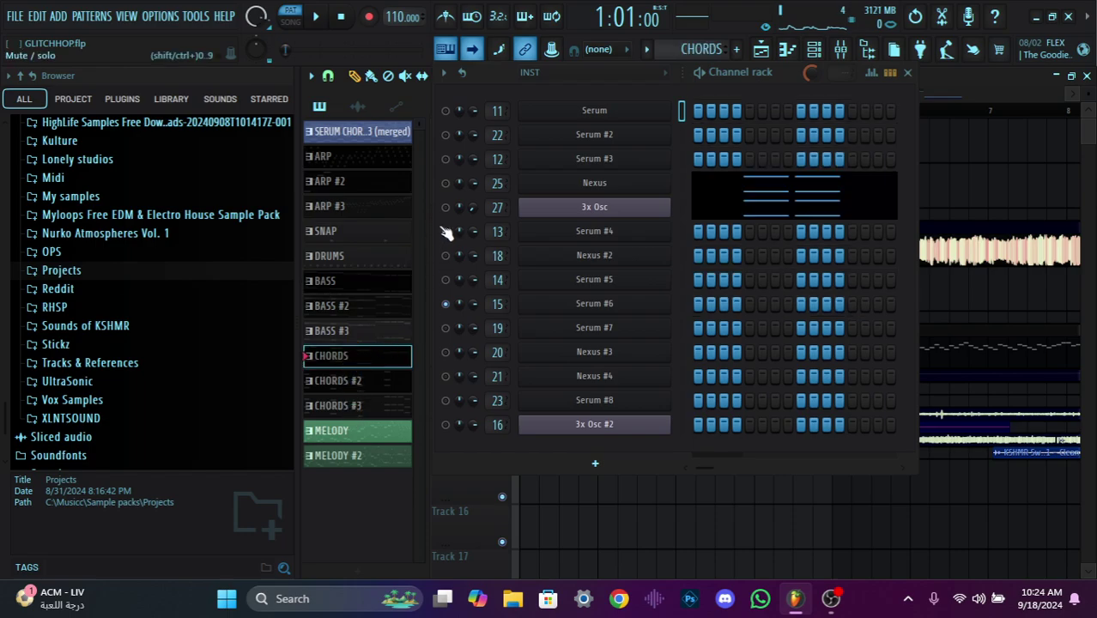
click(446, 184)
key(space)
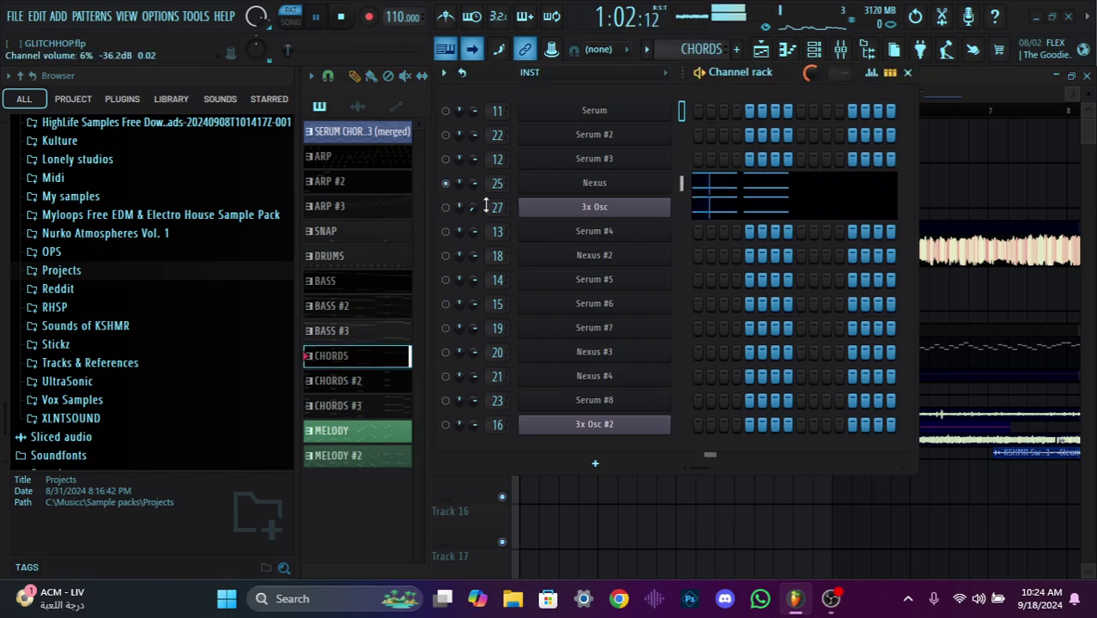
key(space)
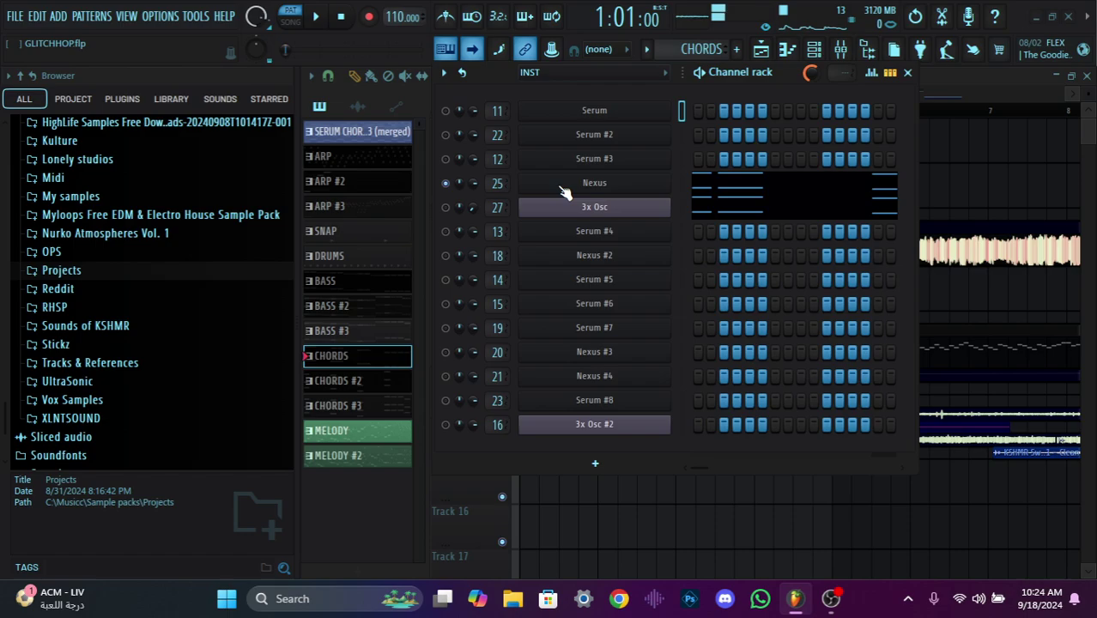
Check the Nexus channel's preset in the EDM 7 Synth category, close the plugin and replay the CHORDS pattern
click(562, 184)
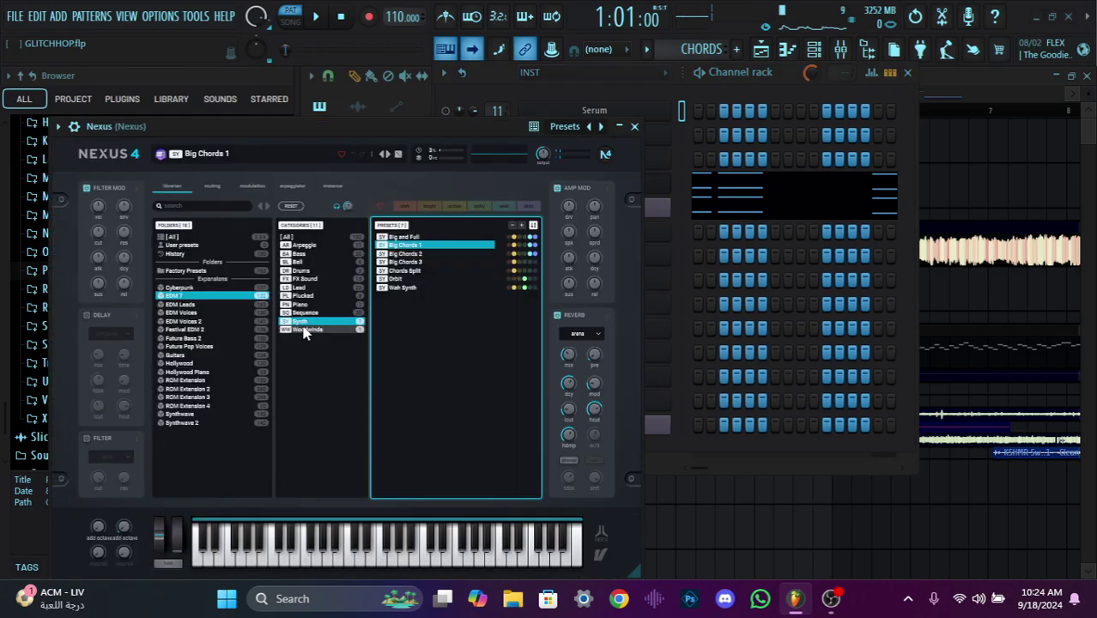
click(634, 126)
key(space)
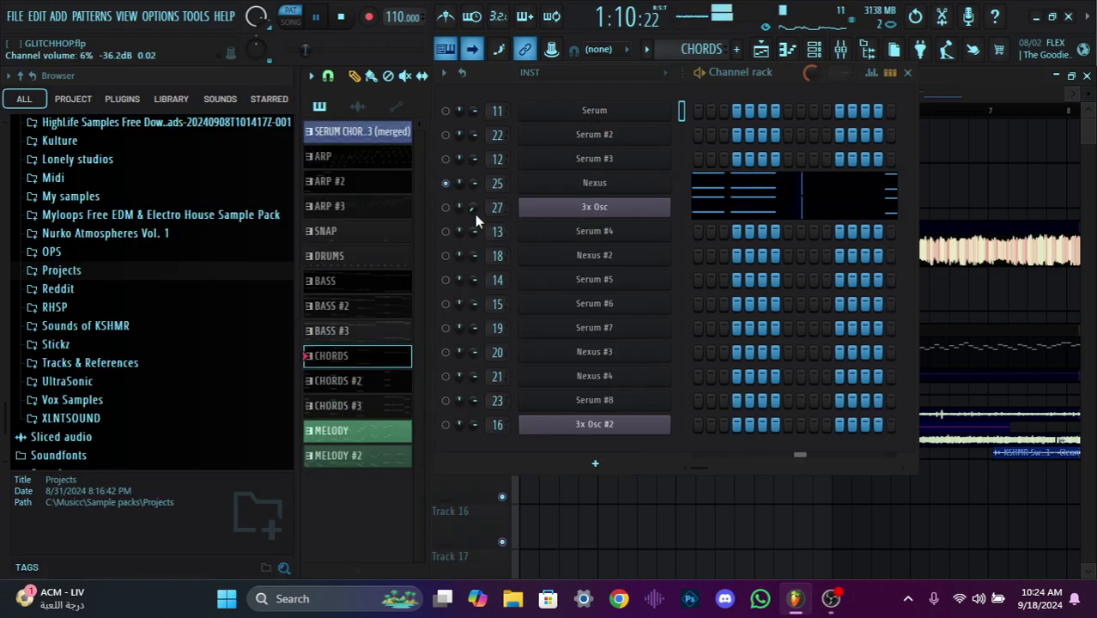
Audition the CHORDS pattern with 3x Osc soloed, check its oscillator waveforms and close the plugin
key(space)
click(444, 208)
key(space)
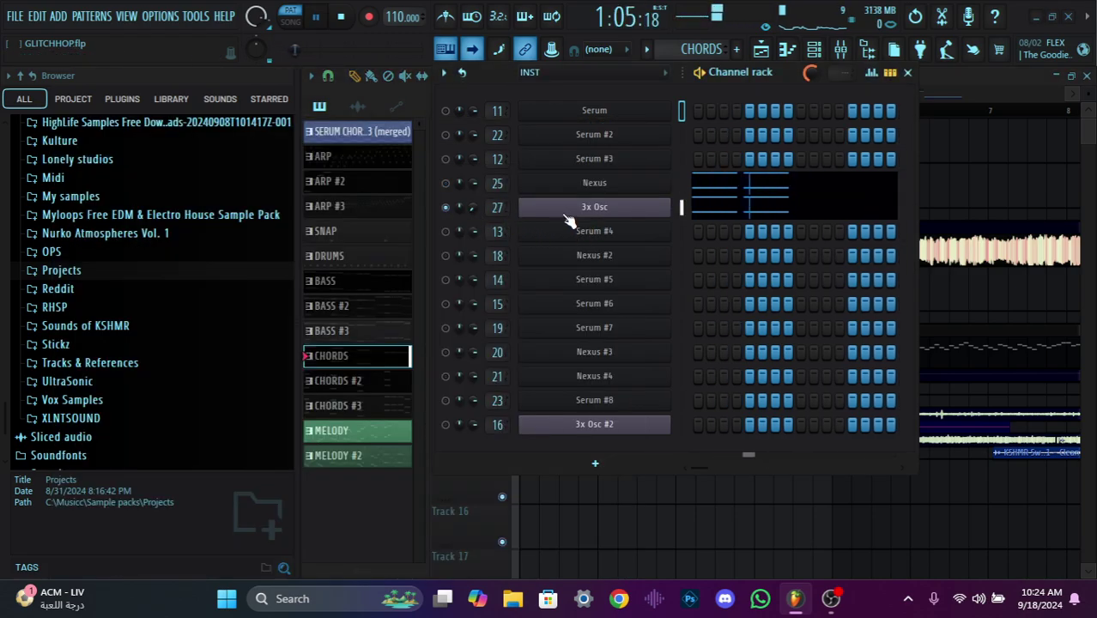
key(space)
click(566, 212)
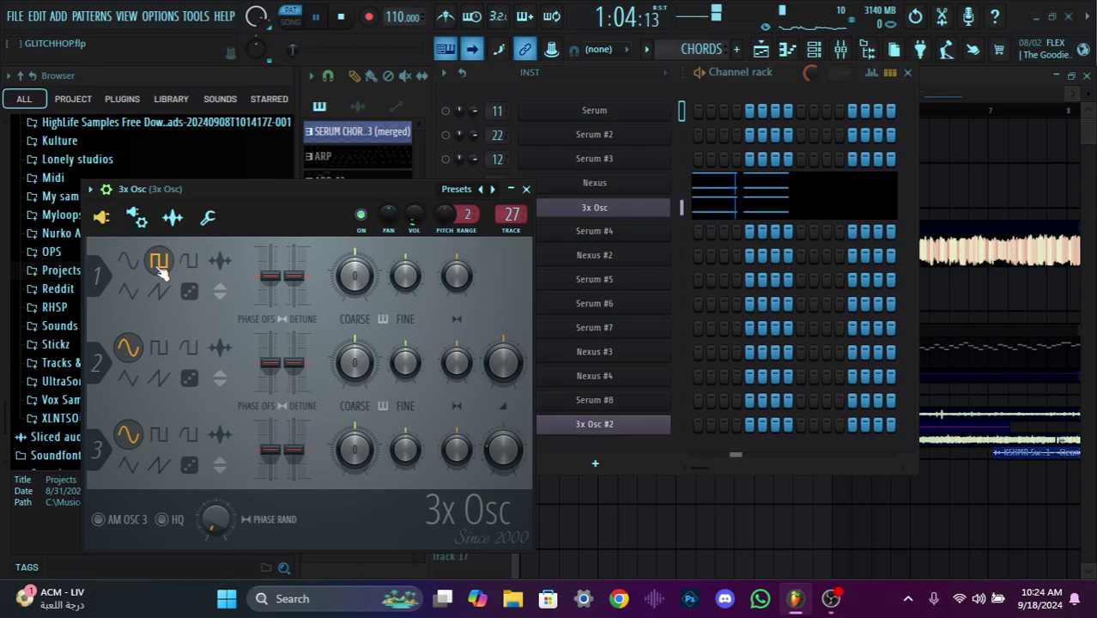
click(526, 189)
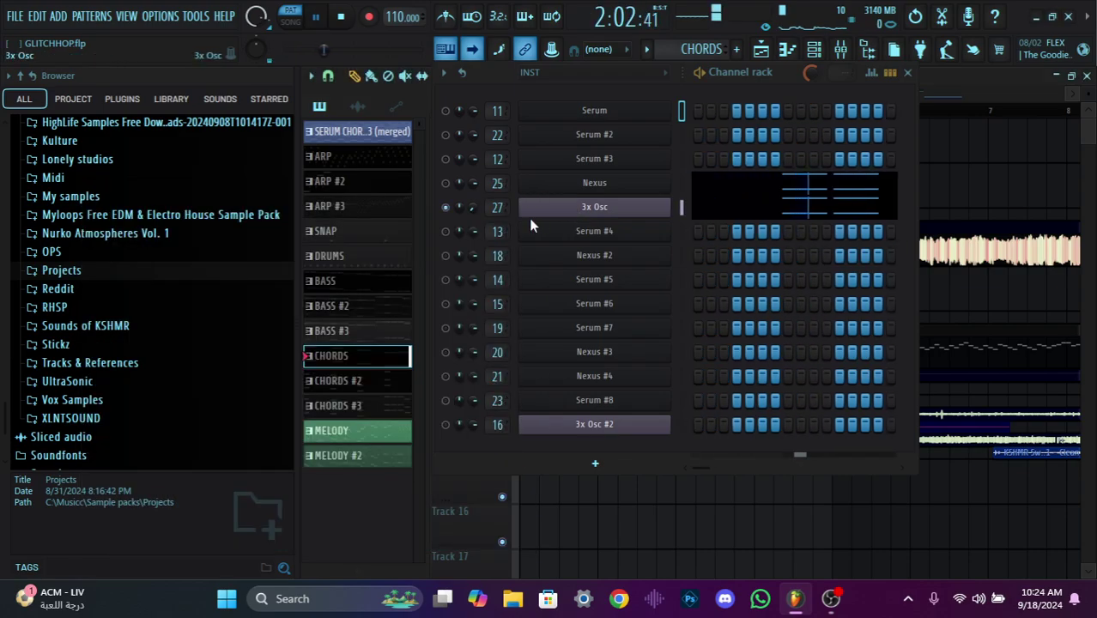
key(space)
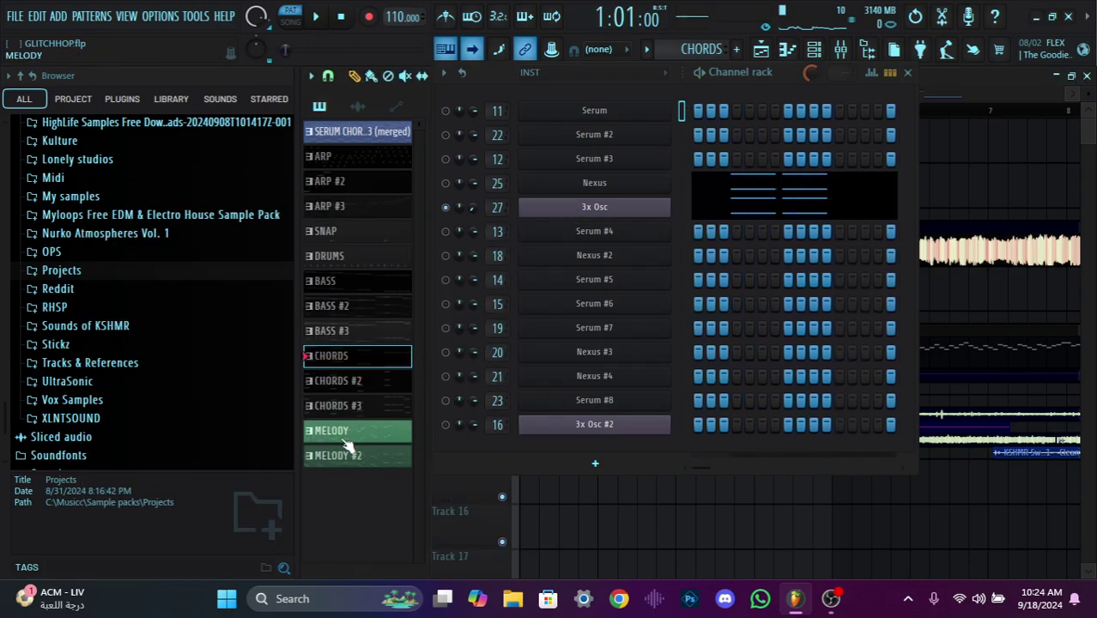
Audition the MELODY pattern with Nexus #2 soloed and locate its Payback preset in the Lead category
click(347, 433)
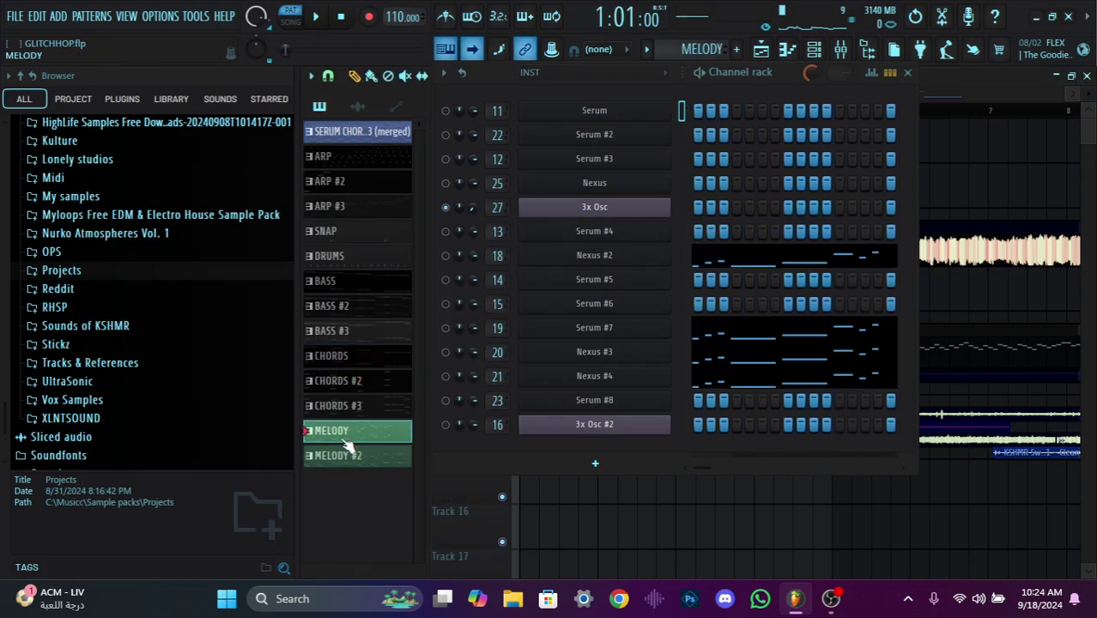
click(446, 255)
key(space)
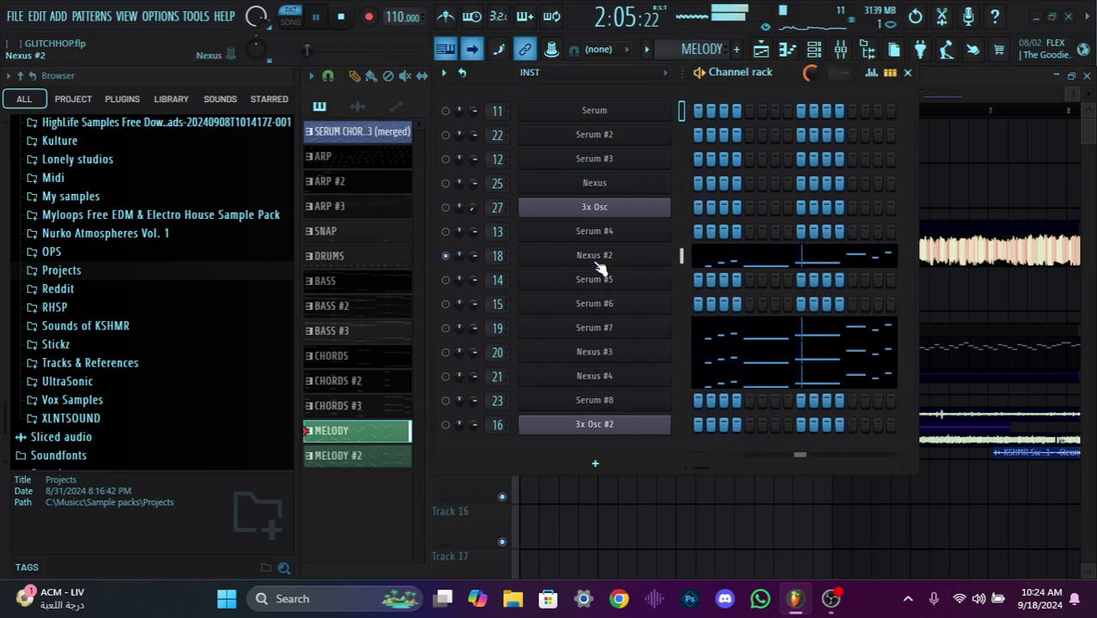
click(595, 257)
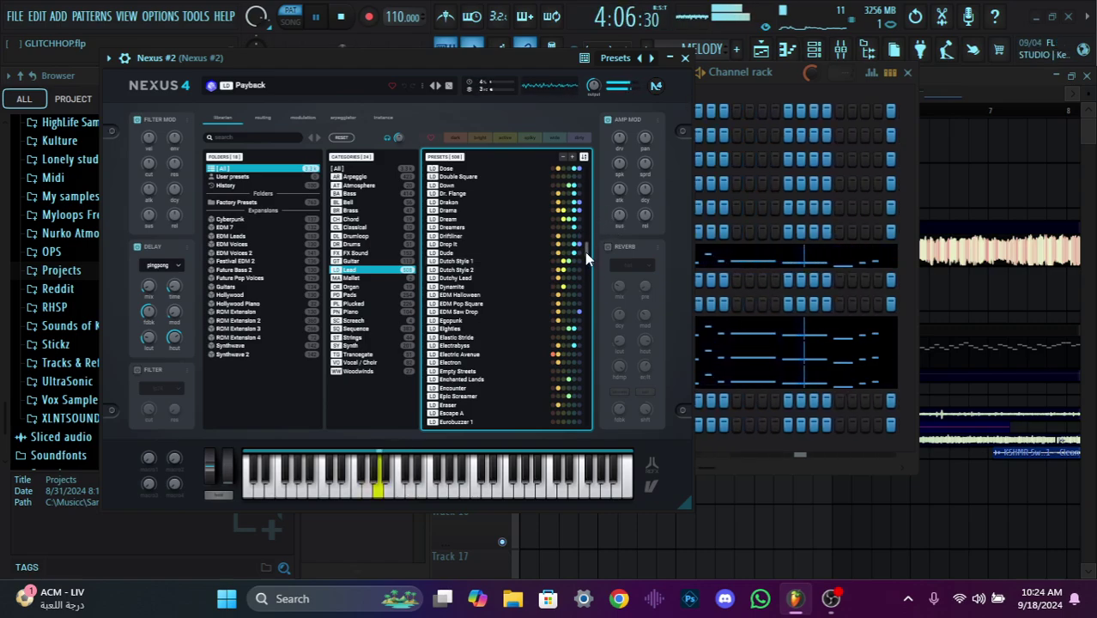
drag(584, 251, 579, 350)
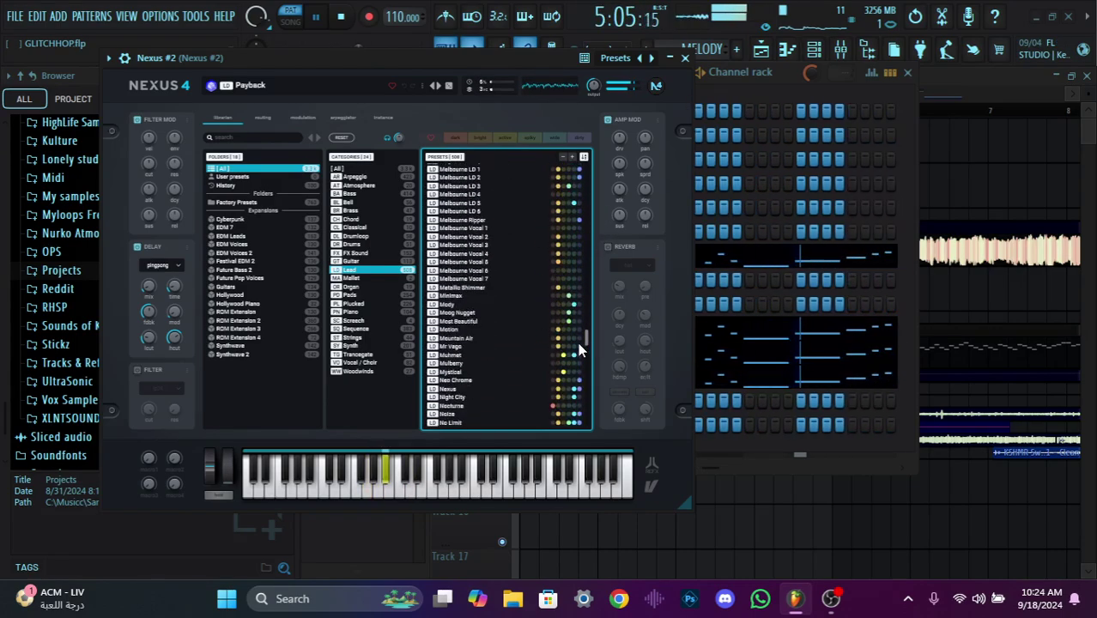
scroll(481, 283, down, 5)
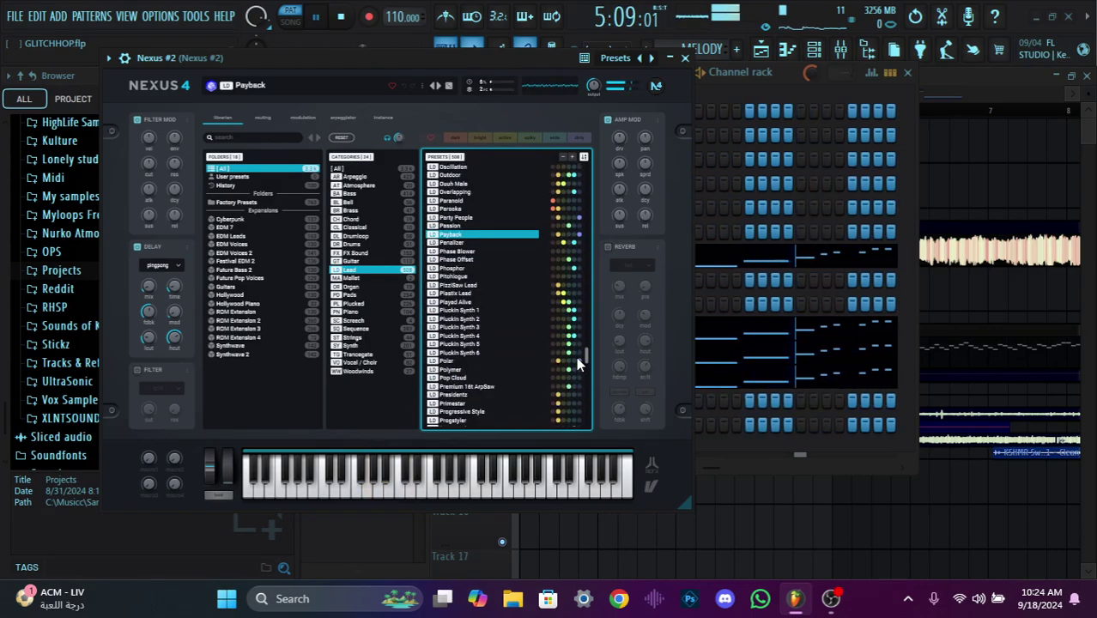
click(684, 58)
key(space)
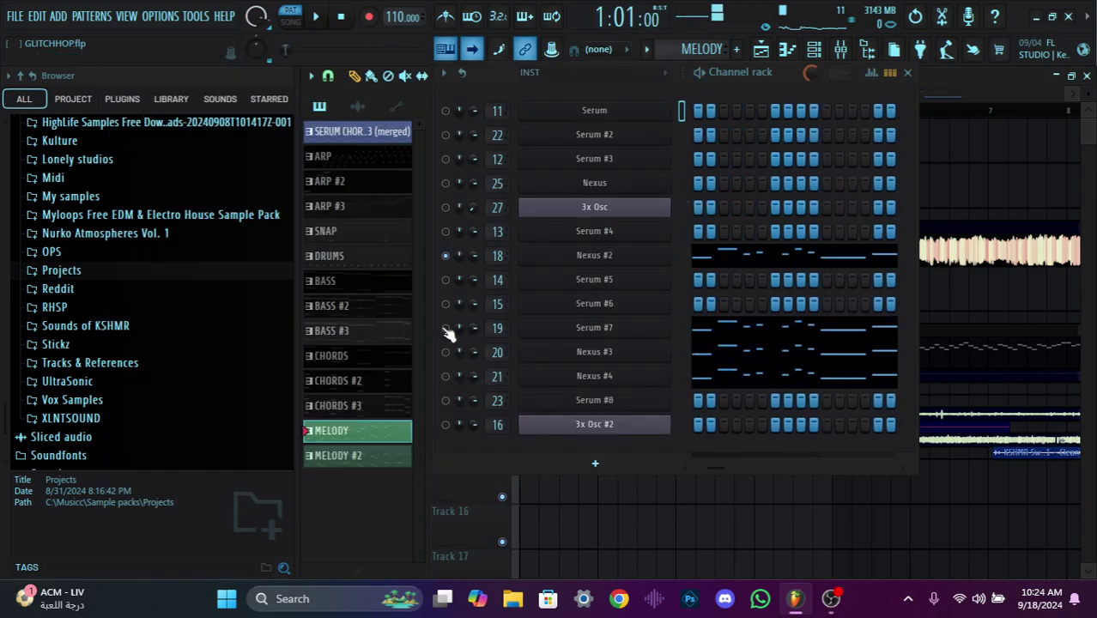
Audition the melody with Serum #7 soloed, check its preset and close the synth window
click(445, 328)
key(space)
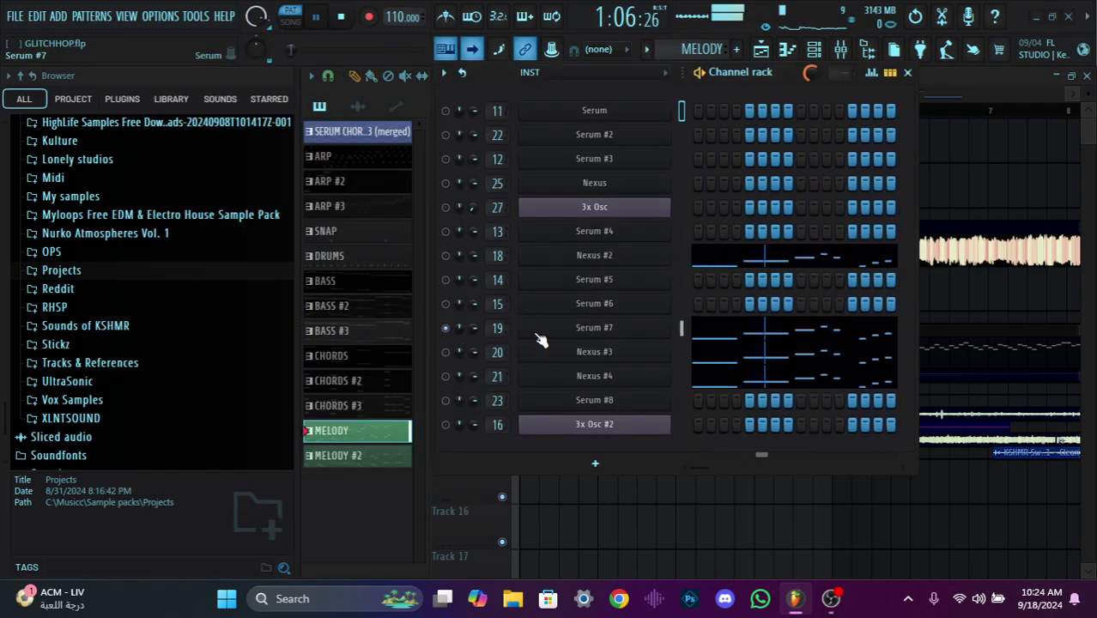
click(537, 335)
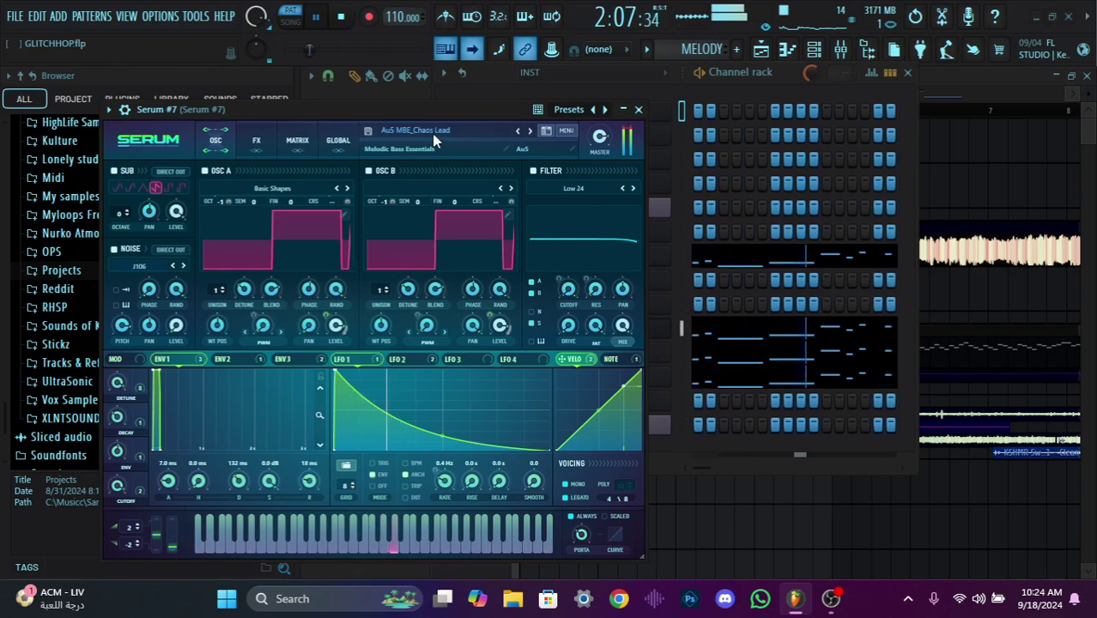
click(639, 110)
key(space)
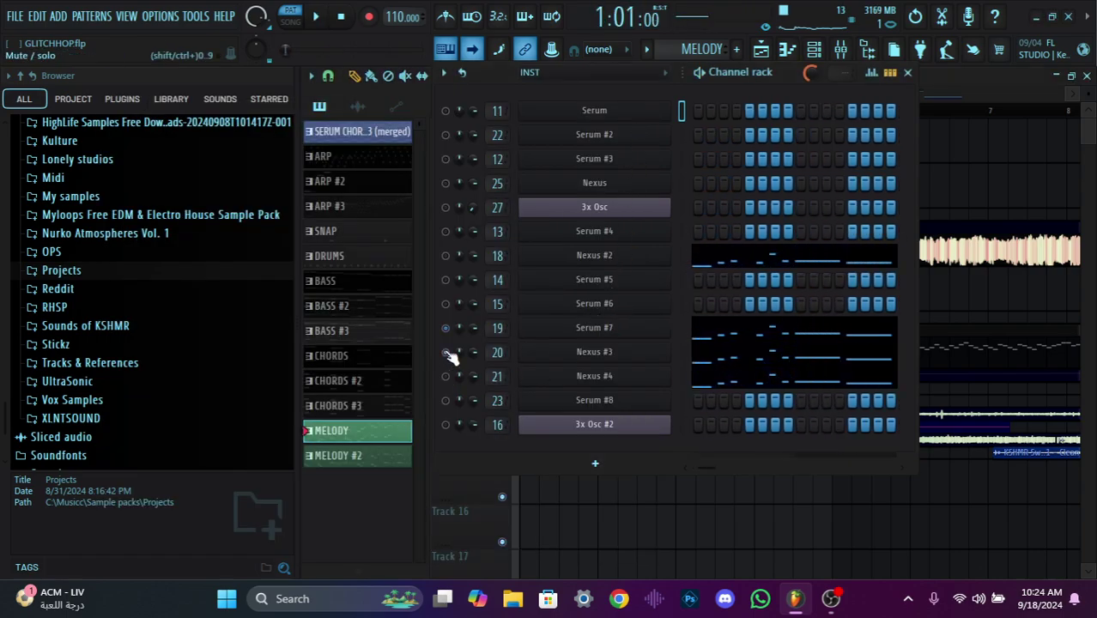
Audition the melody with Nexus #3 soloed, check its preset among the favourites and close the plugin
click(446, 352)
key(space)
click(520, 355)
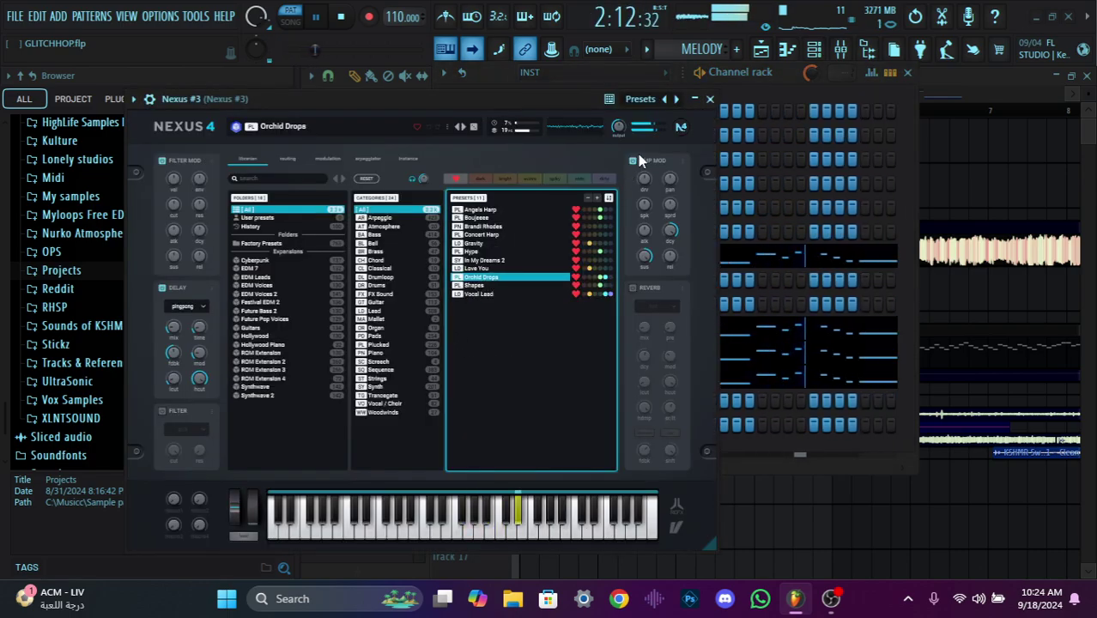
click(705, 192)
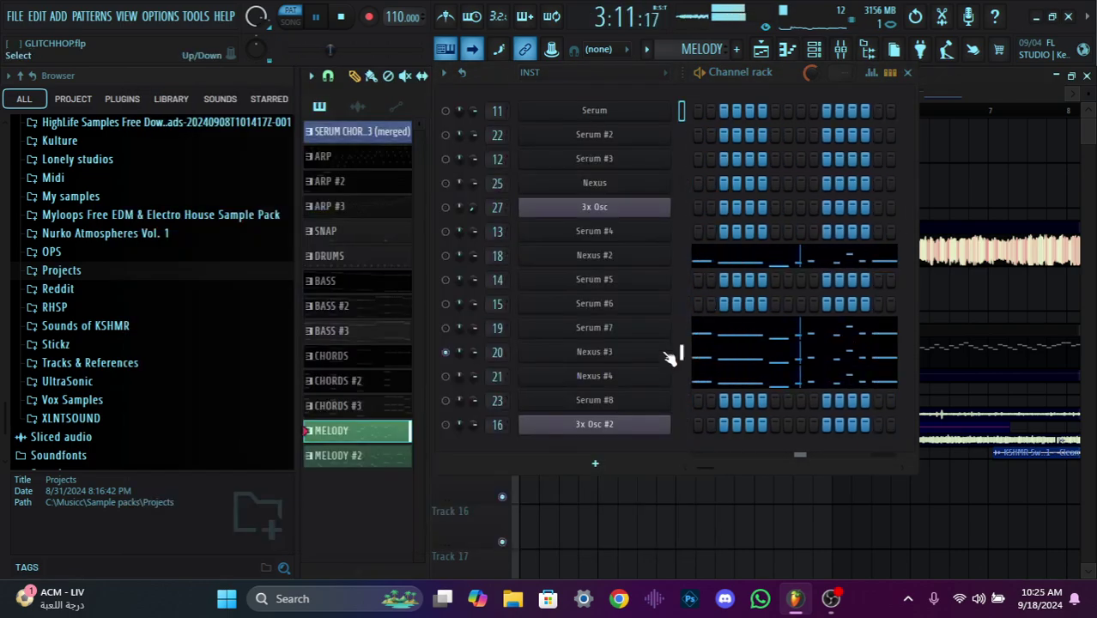
key(space)
Audition the melody with Nexus #4 soloed, check its preset in the EDM Voices 2 Lead category and close the plugin
click(445, 376)
key(space)
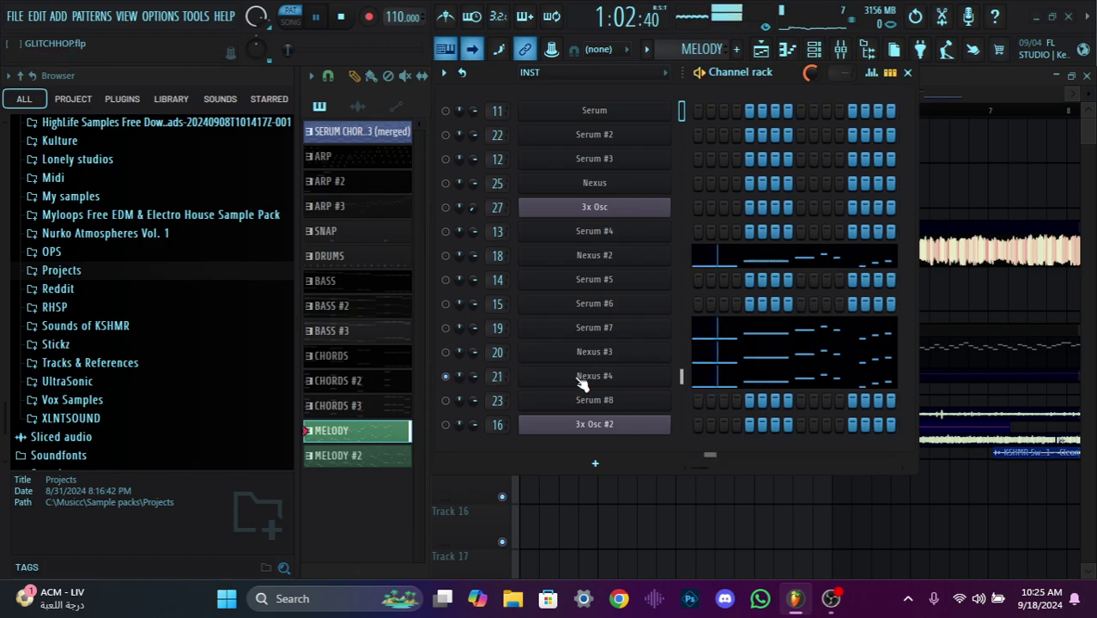
click(580, 378)
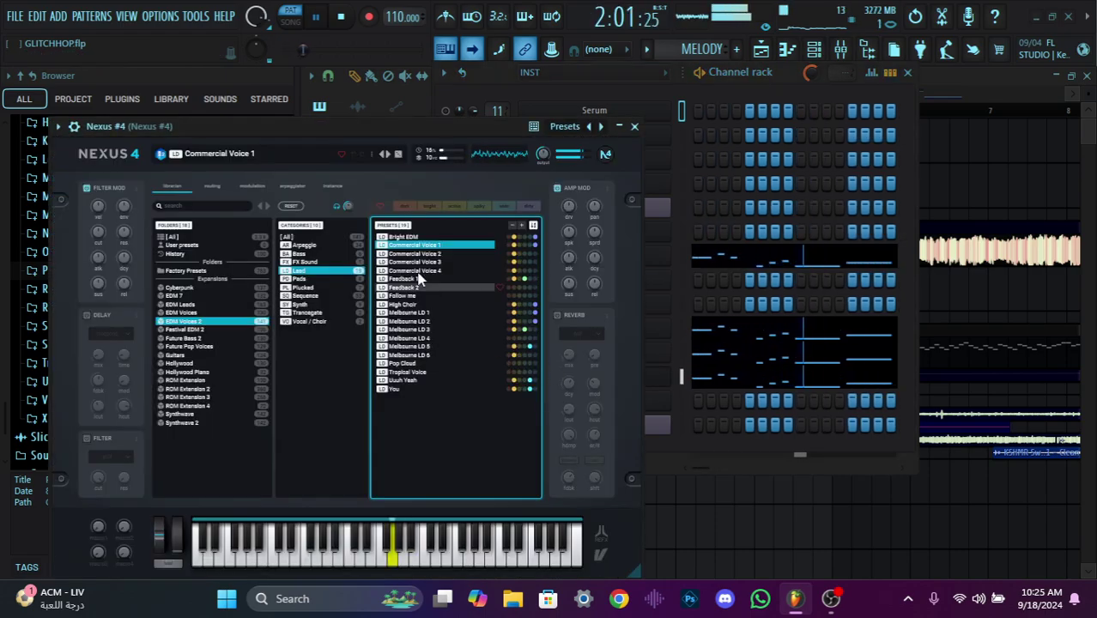
click(634, 126)
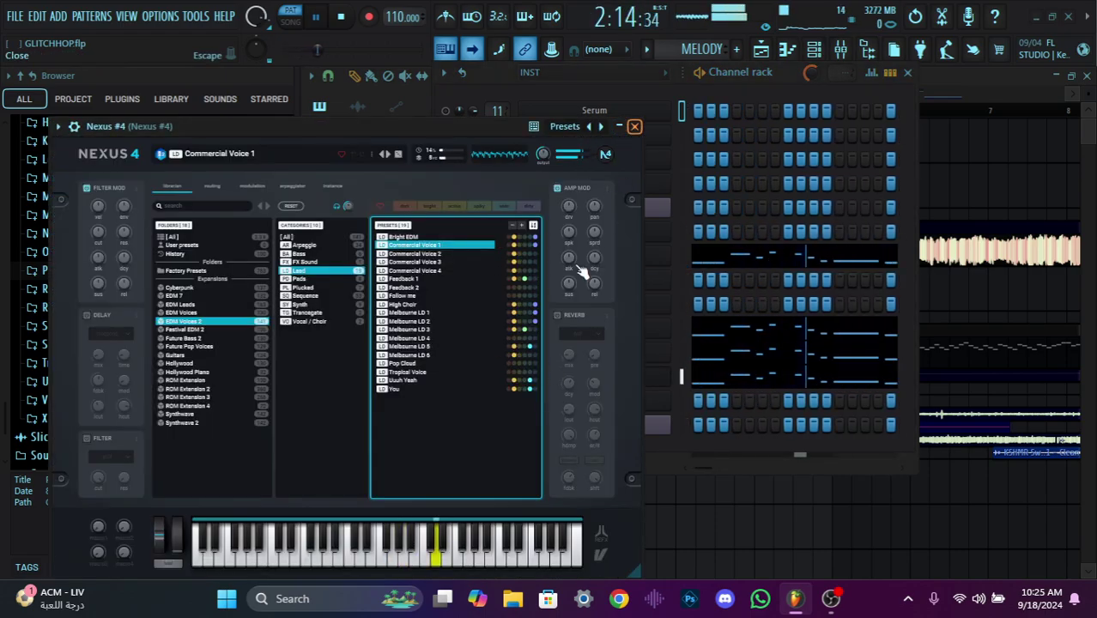
key(space)
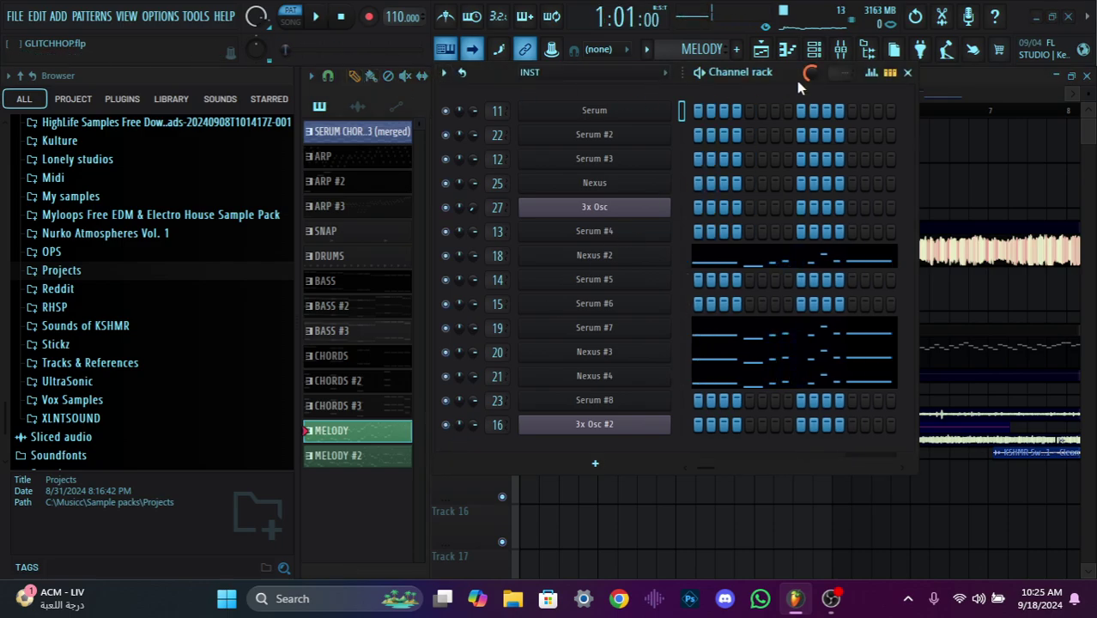
Play the MELODY pattern with all channels enabled and close the channel rack
key(space)
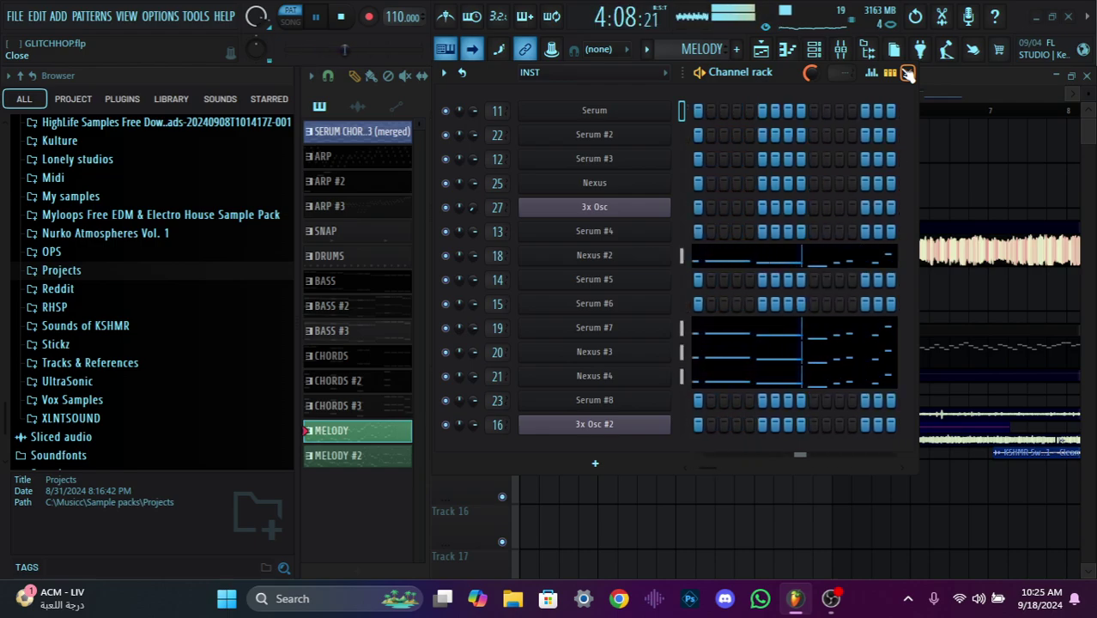
key(space)
click(907, 74)
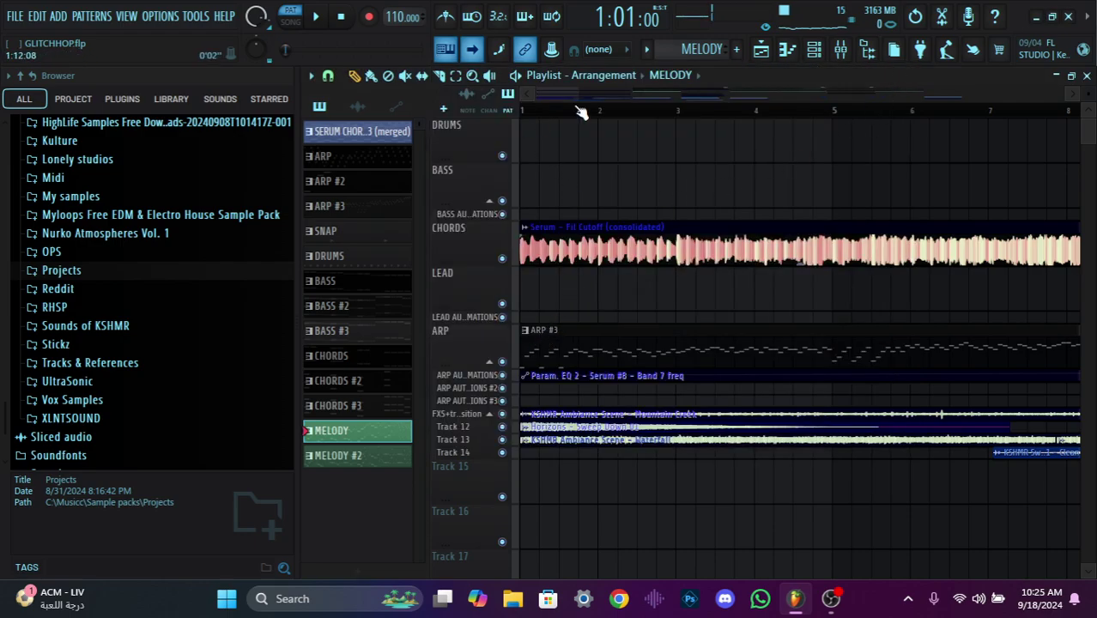
Solo the BASS playlist track together with an enlarged BASS AUTOMATIONS track, with the playhead at bar 17
scroll(581, 112, down, 5)
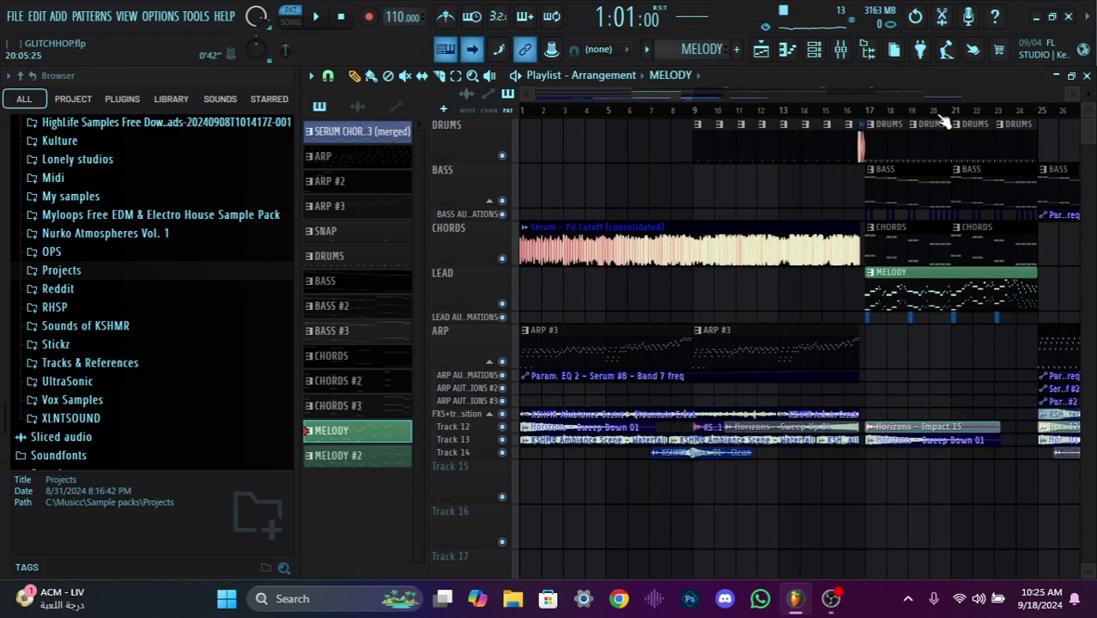
scroll(944, 122, up, 5)
right_click(502, 202)
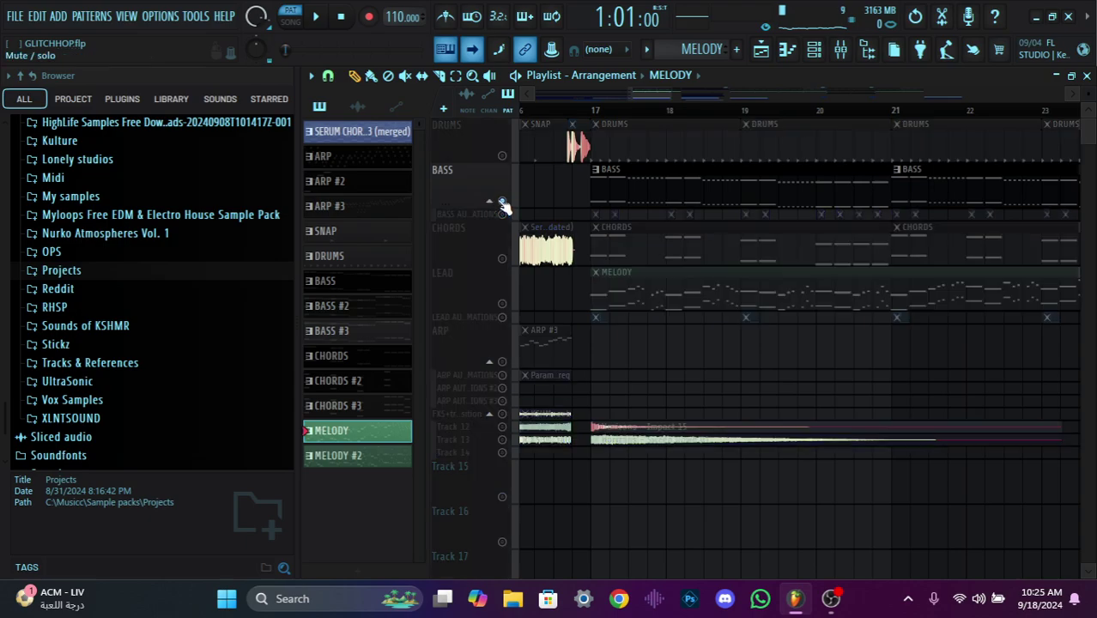
click(595, 114)
scroll(595, 114, up, 5)
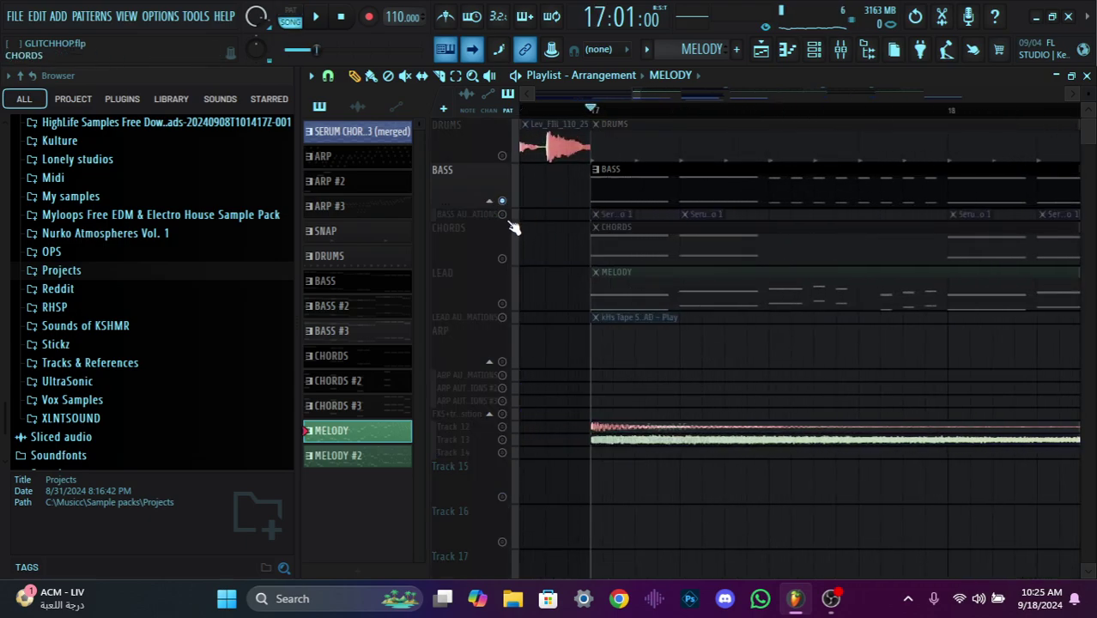
drag(441, 220, 437, 253)
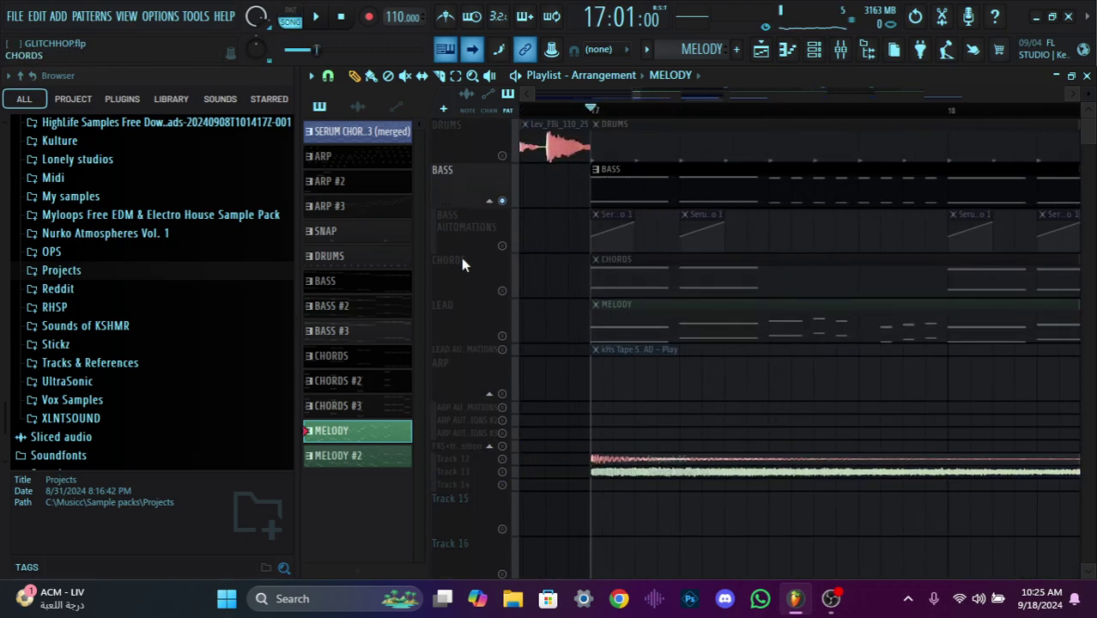
click(502, 248)
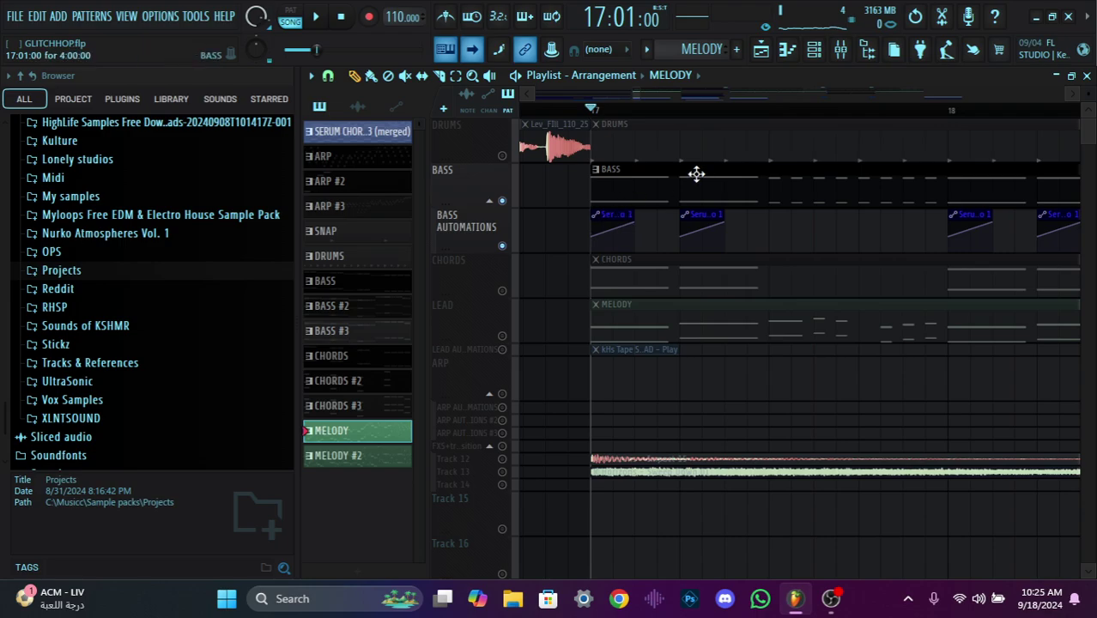
Select the BASS pattern and open the Serum #4 channel's synth window
click(814, 51)
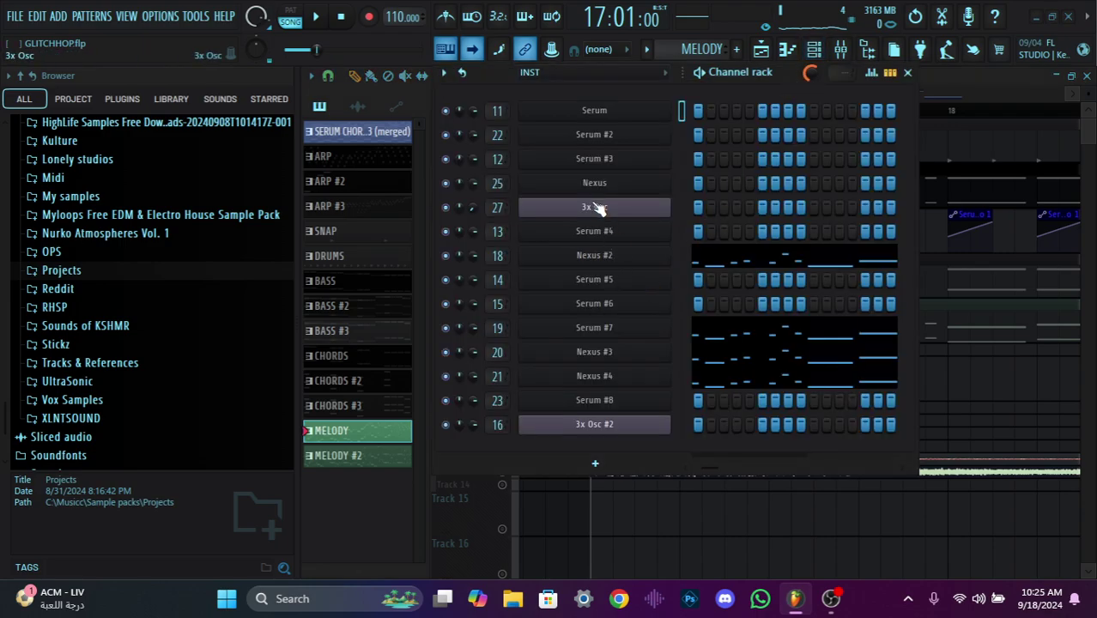
click(942, 229)
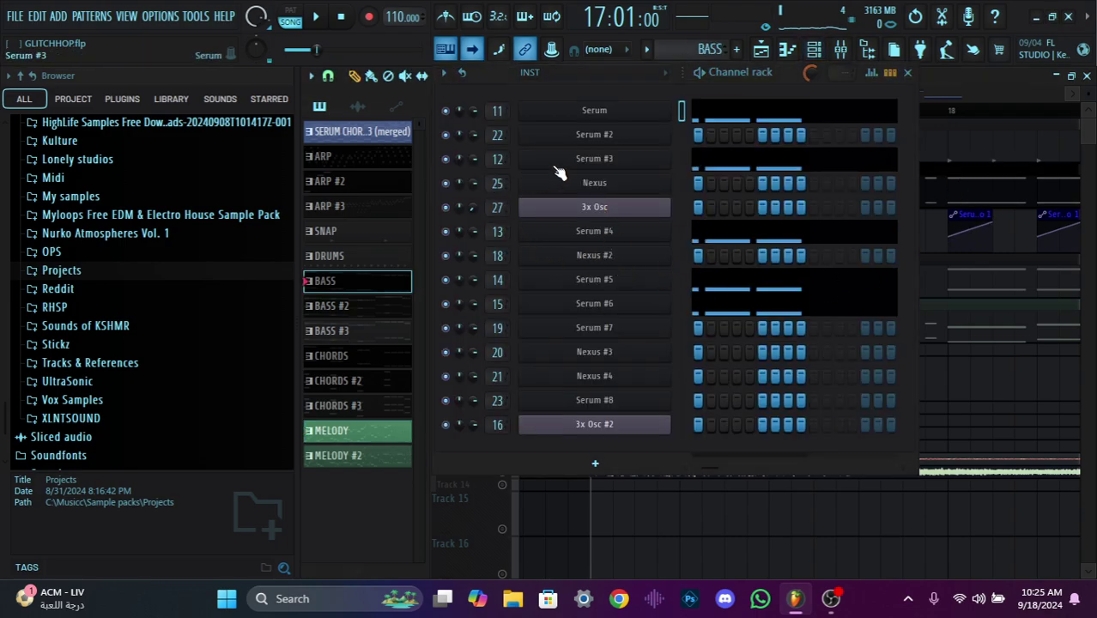
click(556, 233)
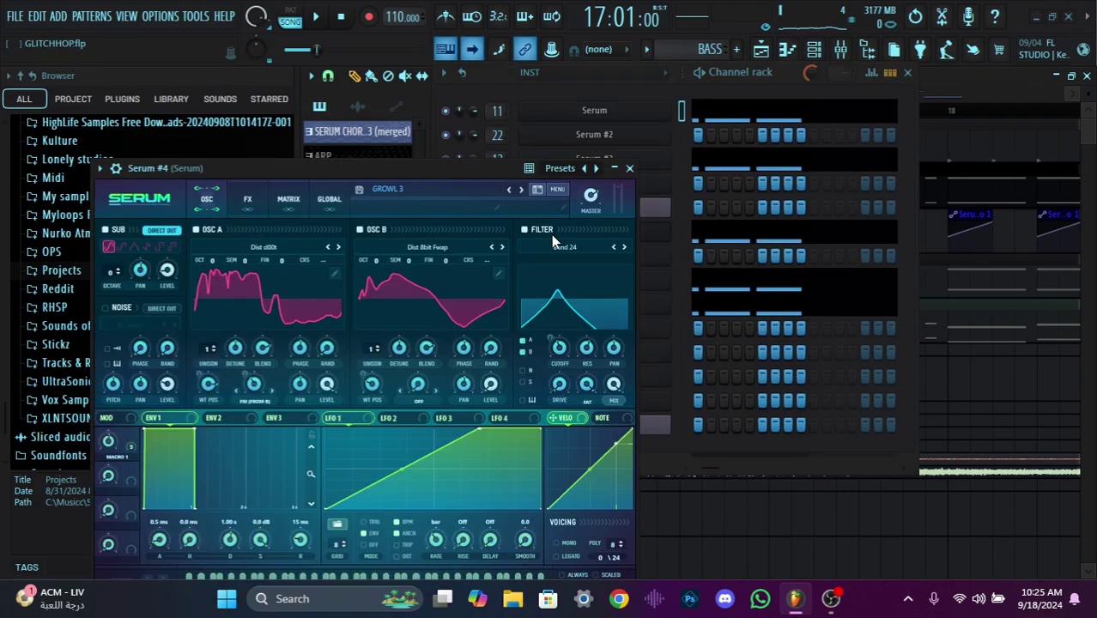
click(890, 85)
click(907, 72)
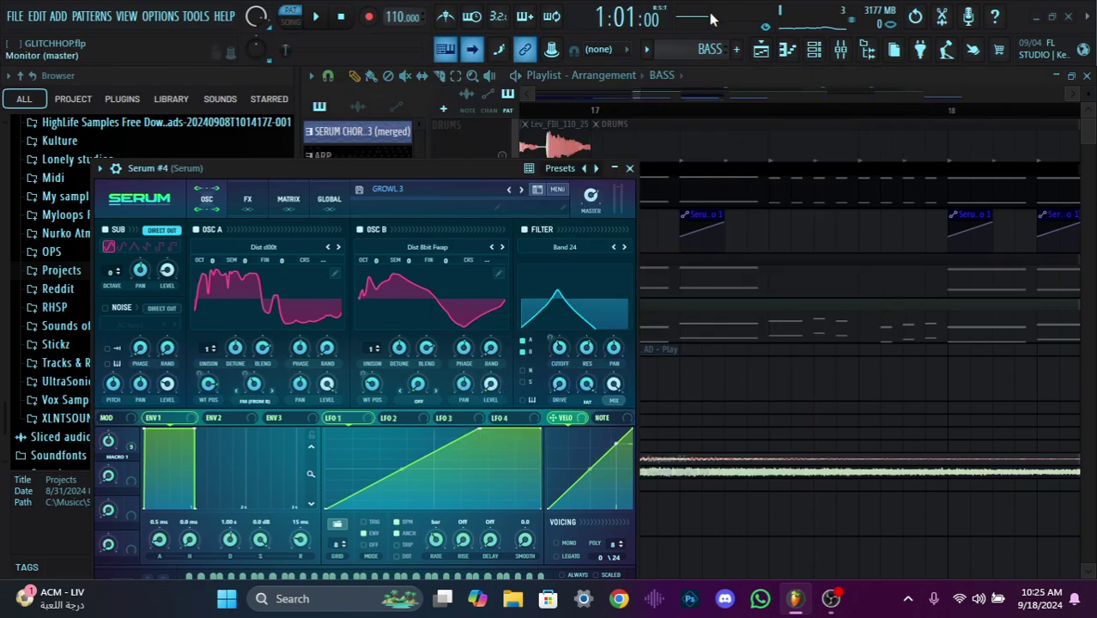
Solo Serum #4 in the channel rack and turn Macro 1 in its synth while the BASS pattern plays
click(816, 49)
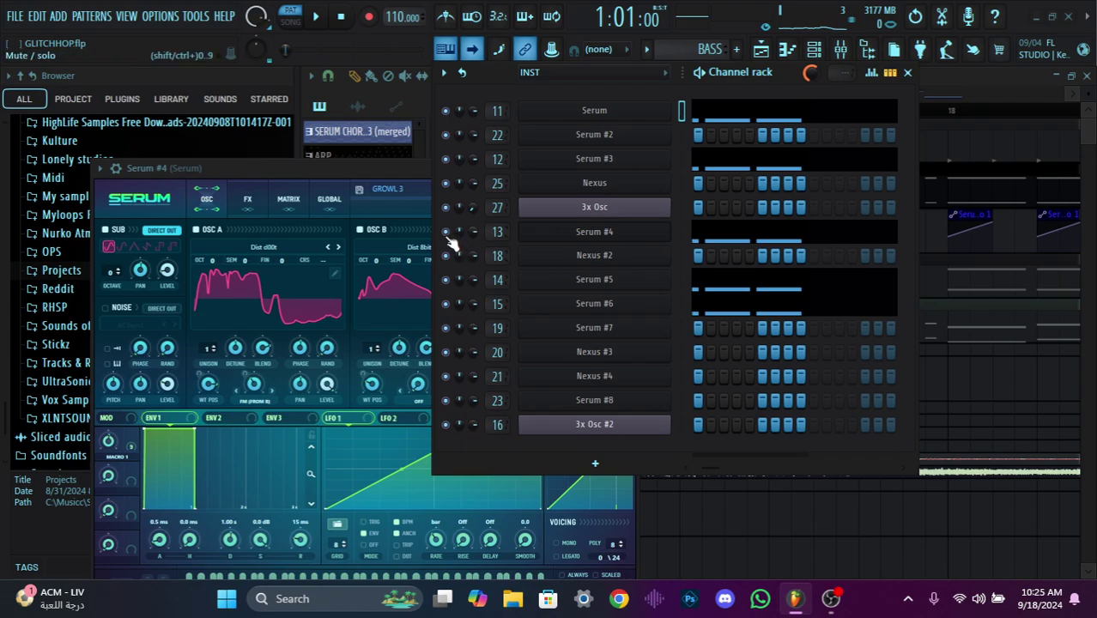
click(278, 167)
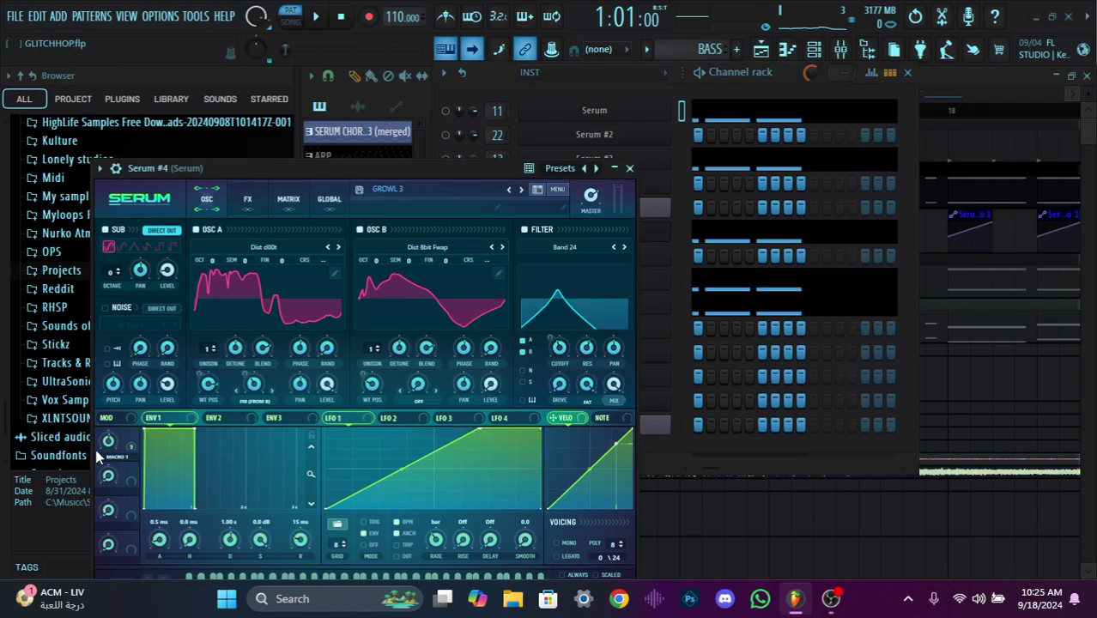
key(space)
drag(107, 444, 142, 495)
key(space)
key(space)
Inspect the effect chain on Serum #4's mixer track, close the mixer and return to the channel rack with all channels enabled
click(844, 51)
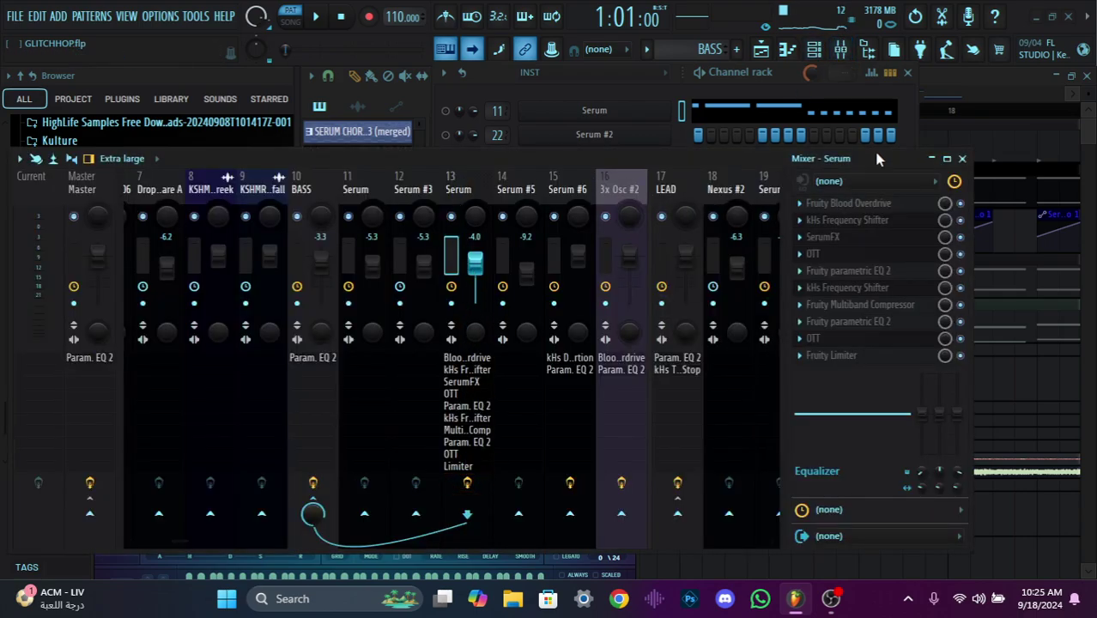
click(962, 158)
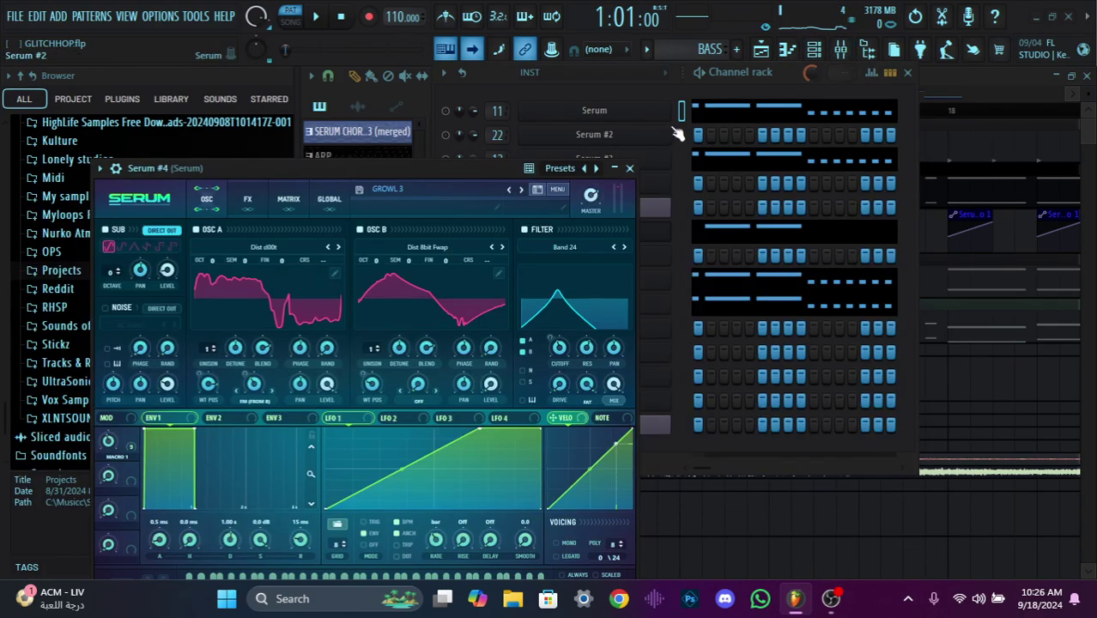
click(736, 76)
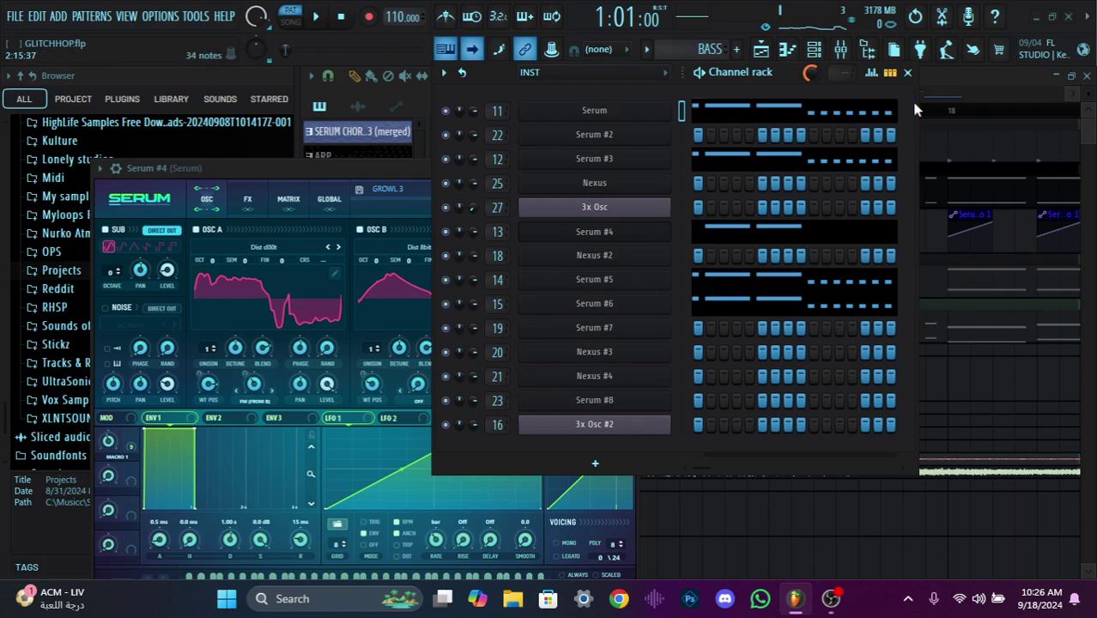
Unsolo the playlist tracks and play the full arrangement from bar 17, closing the channel rack and Serum #4's synth window
click(908, 74)
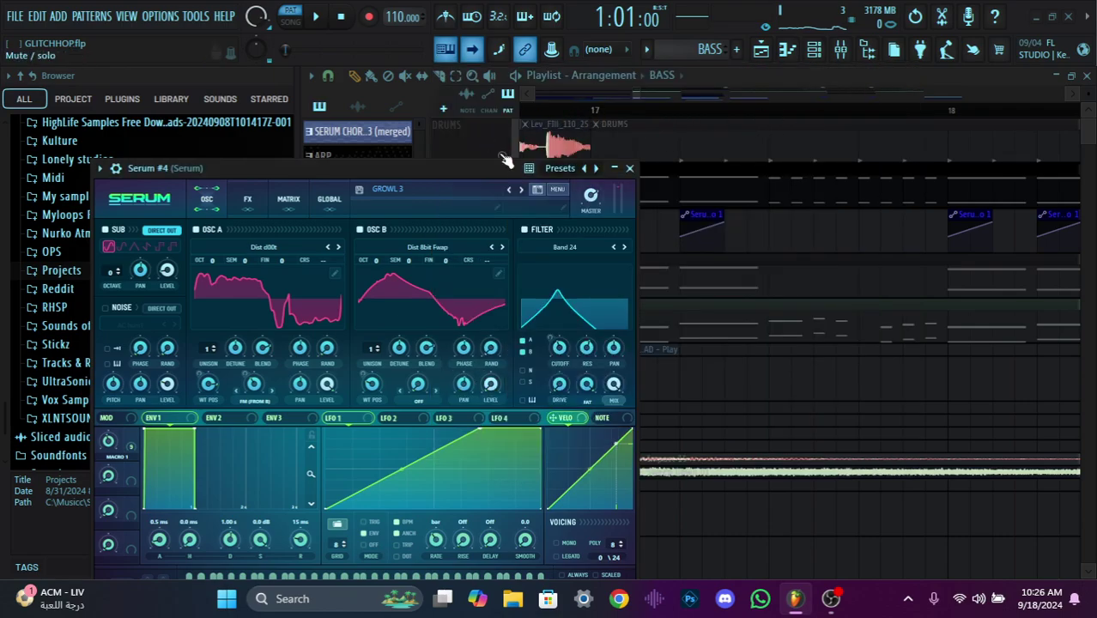
click(529, 135)
key(space)
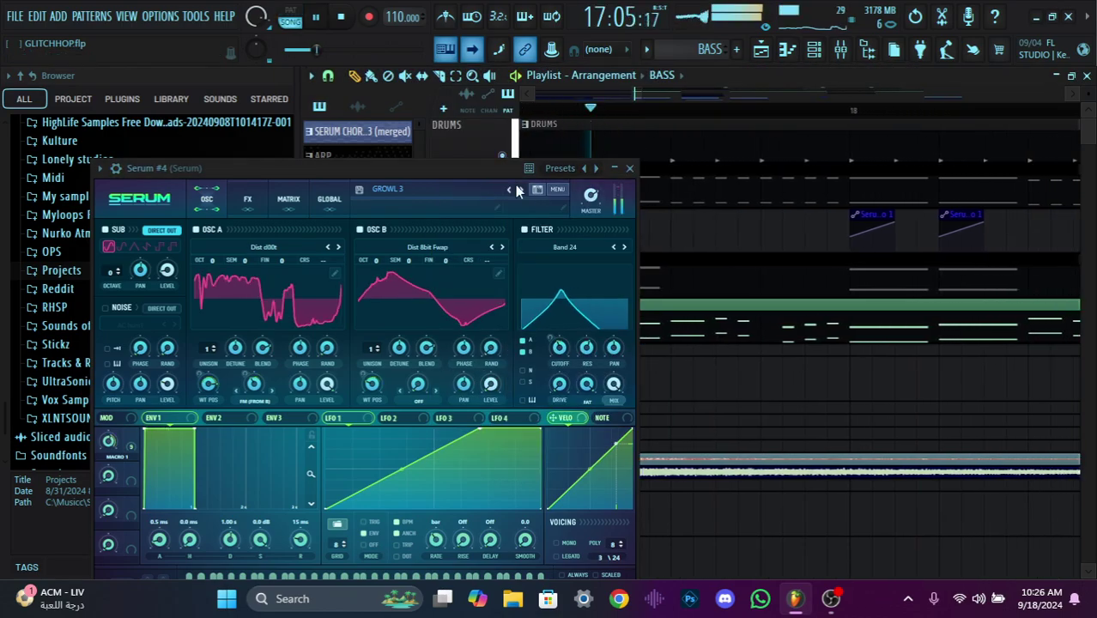
drag(453, 170, 463, 290)
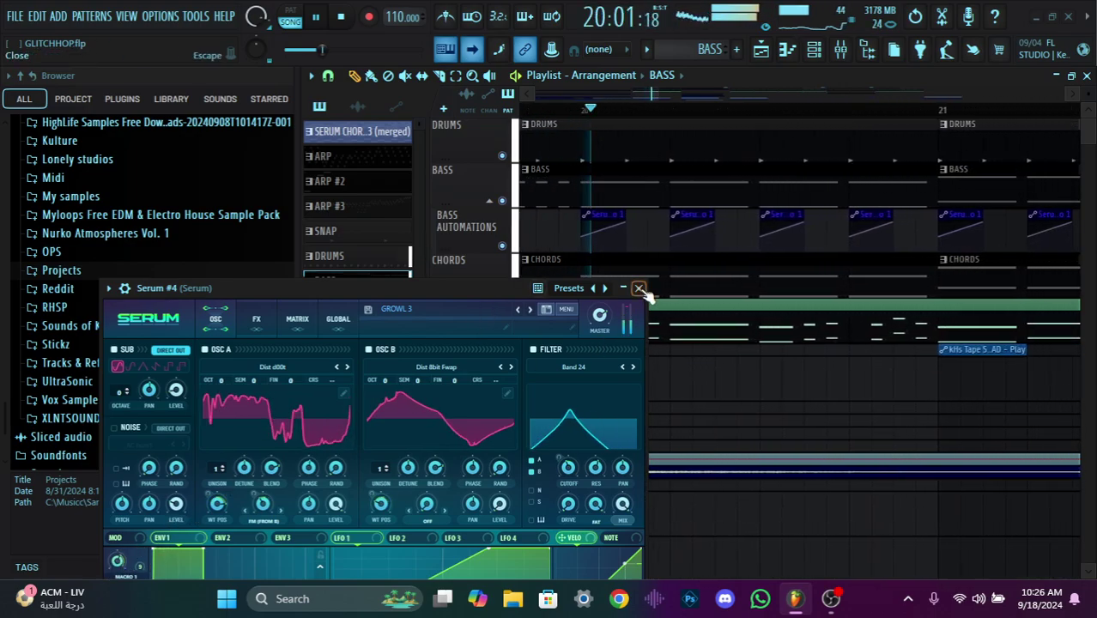
key(space)
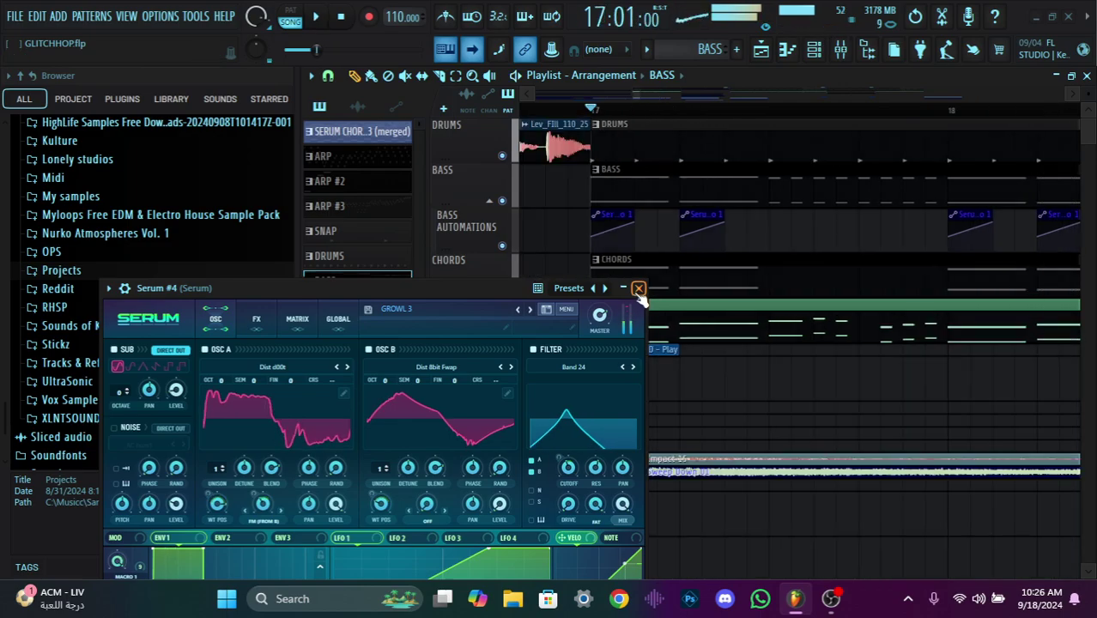
click(638, 288)
Survey the arrangement across bars 13 to 53 in the playlist, including the second bass section and its automation
scroll(604, 198, down, 5)
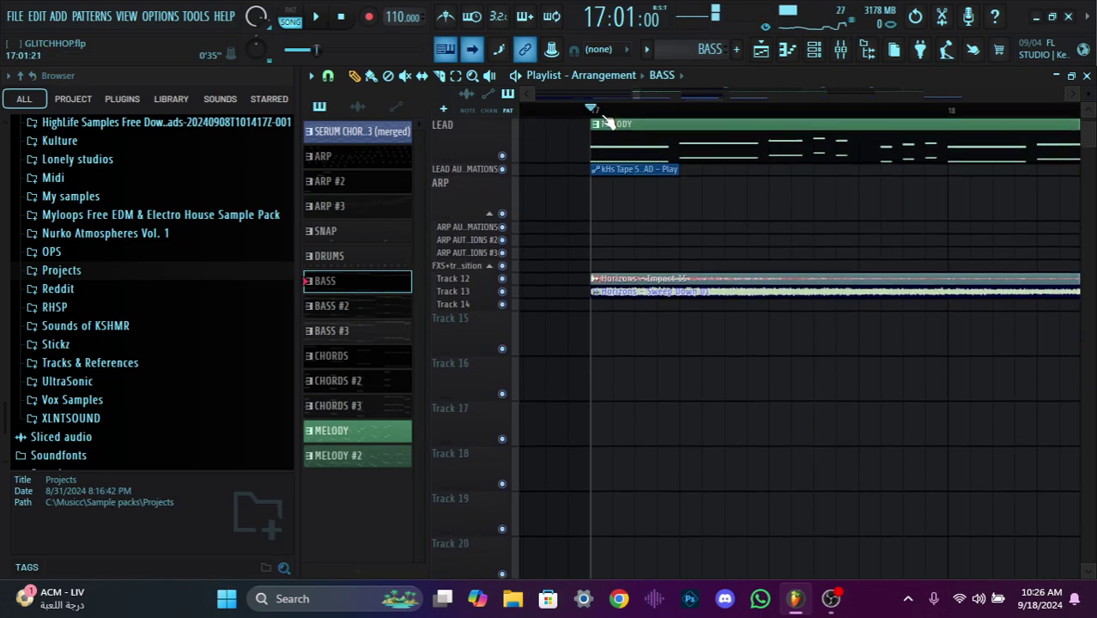
scroll(606, 240, up, 4)
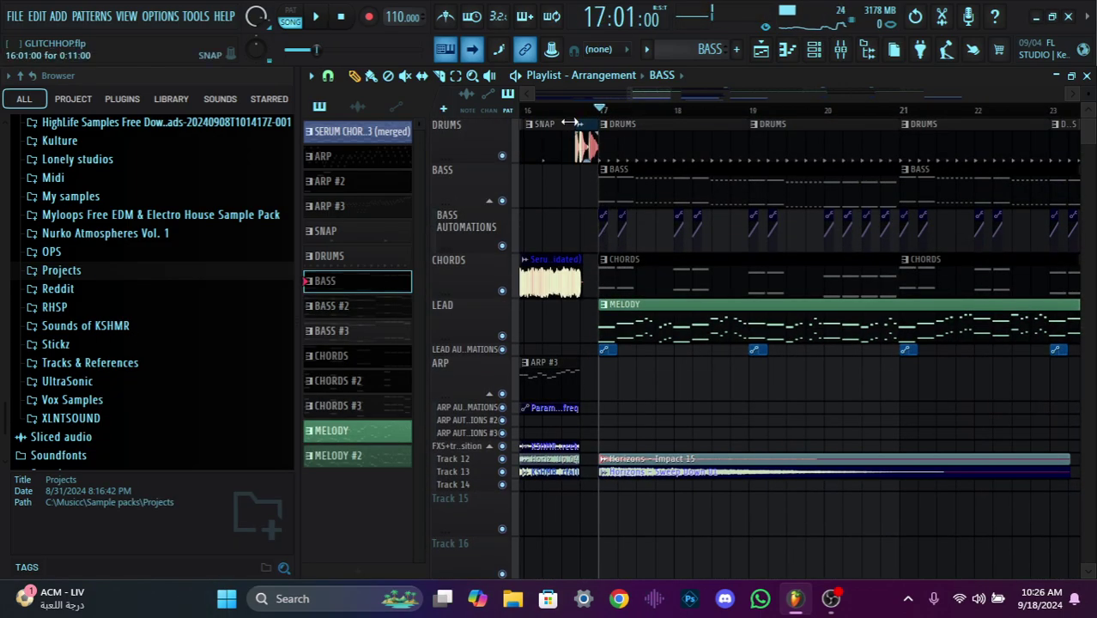
scroll(569, 123, down, 4)
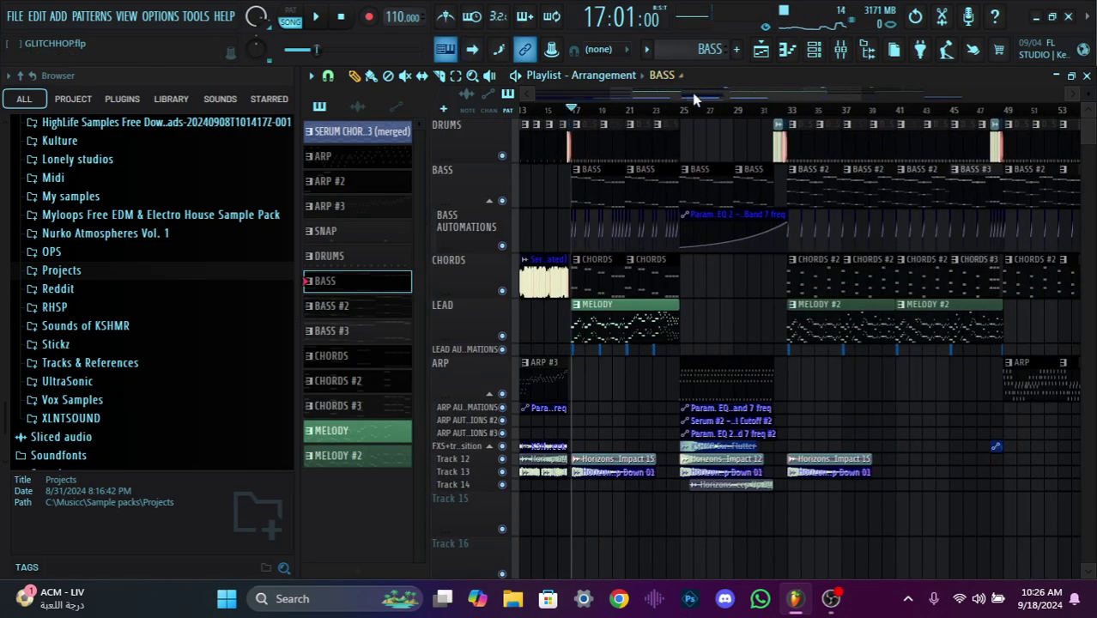